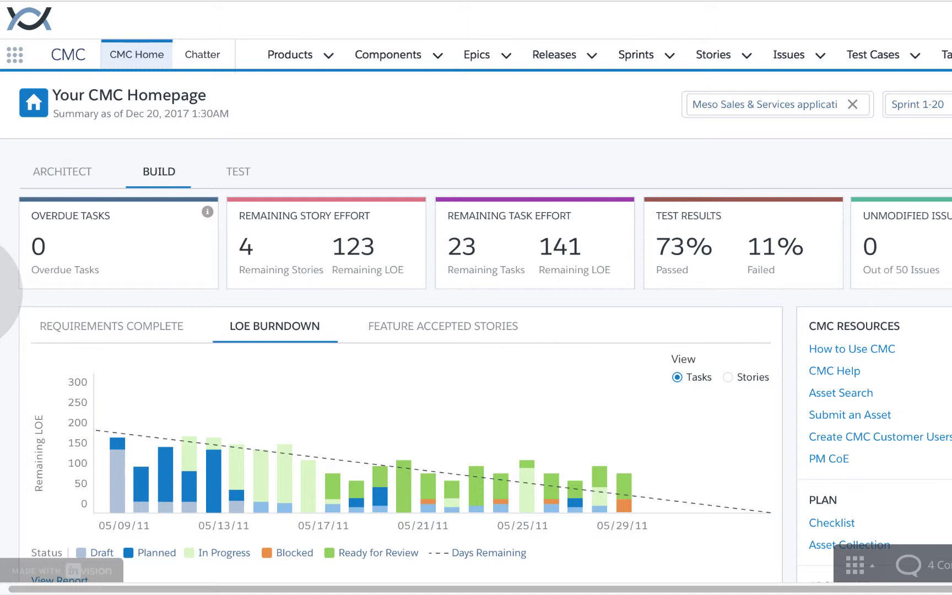
Step: Examine the Build dashboard's LOE burndown chart and the list of assigned work items on the CMC homepage
scroll(476, 297, "down", 2)
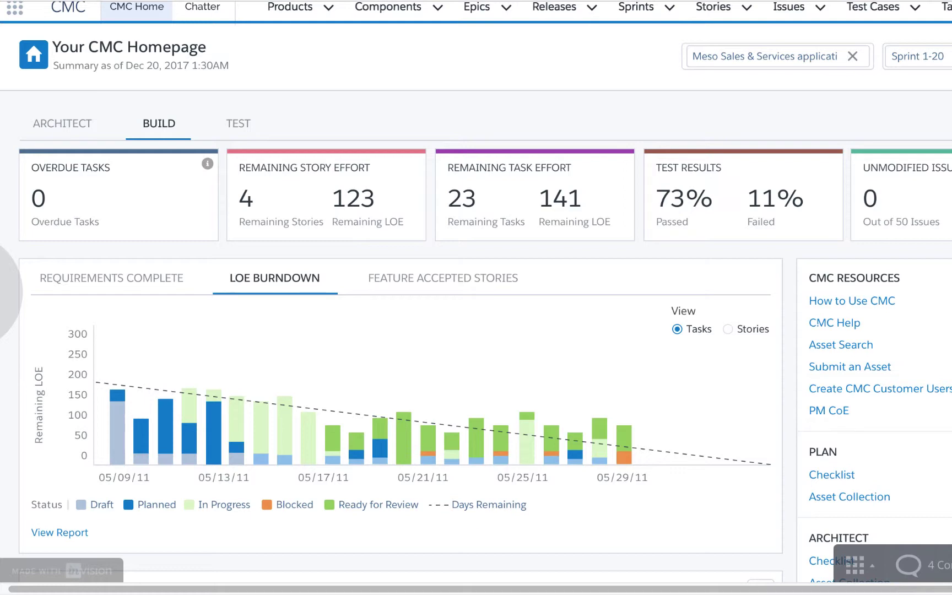
scroll(476, 298, "down", 5)
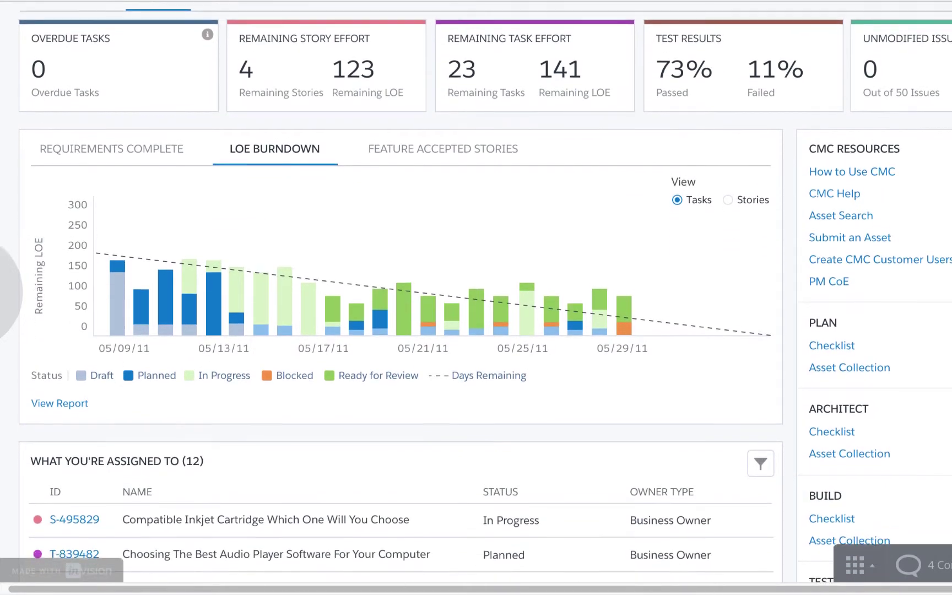
scroll(476, 297, "down", 1)
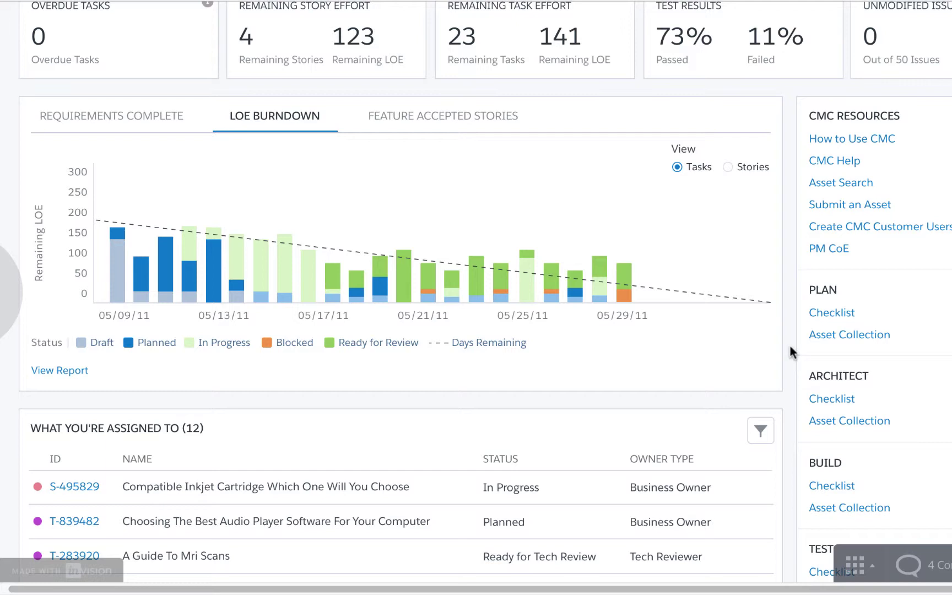
scroll(476, 297, "up", 4)
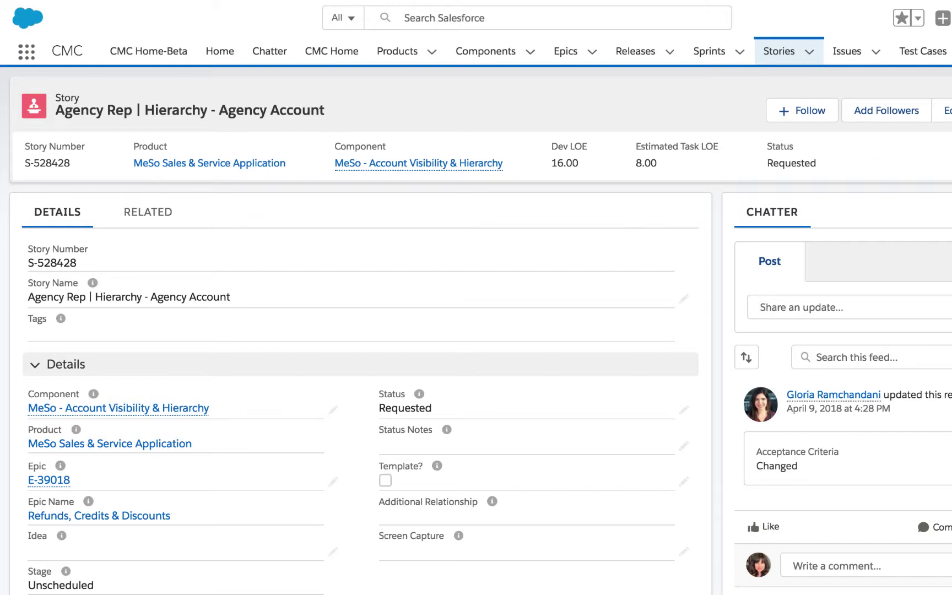
Step: Examine the "Agency Rep | Hierarchy - Agency Account" story's details, owners, user story, acceptance criteria, assumptions and sprint planning
scroll(476, 331, "down", 3)
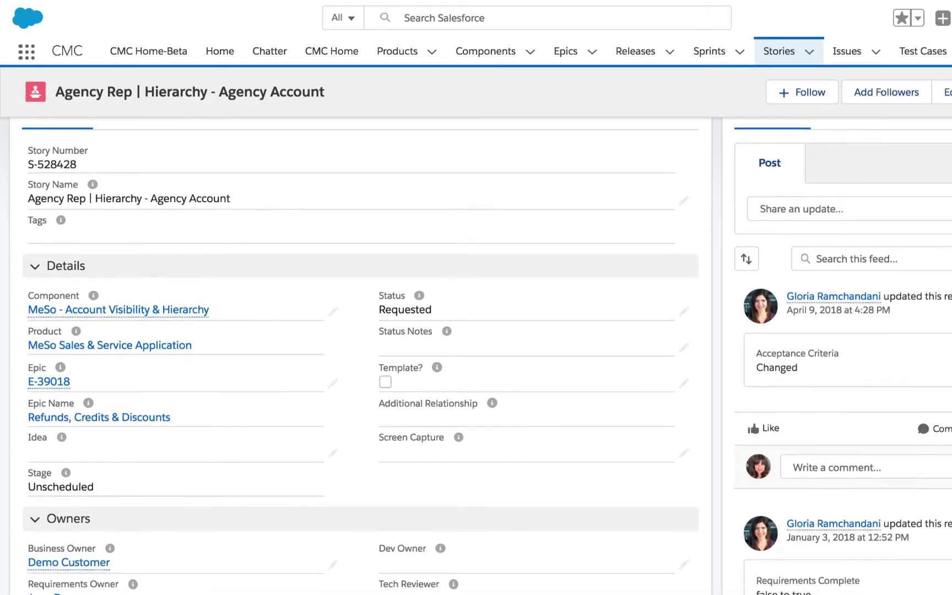
scroll(476, 330, "down", 2)
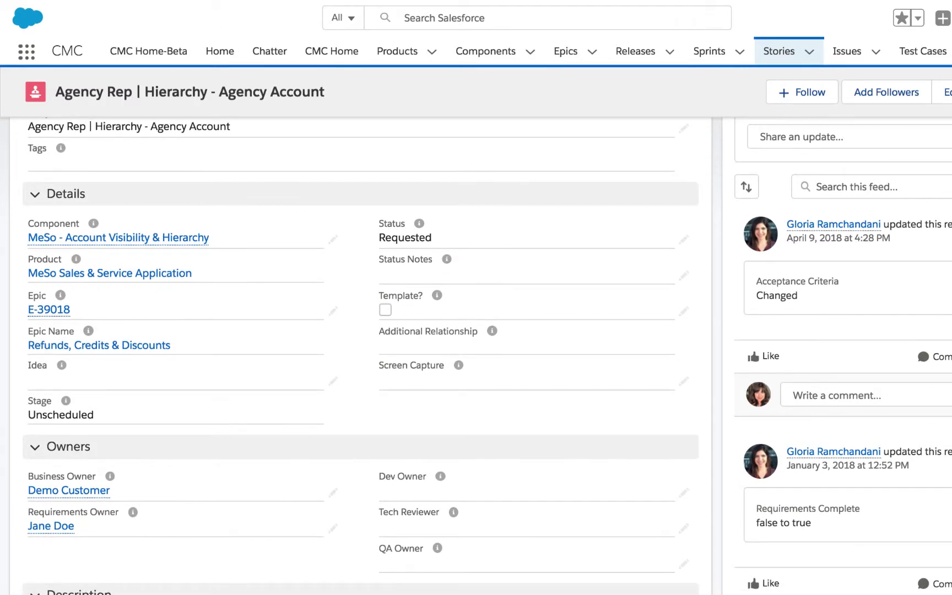
scroll(476, 330, "up", 1)
scroll(476, 355, "down", 5)
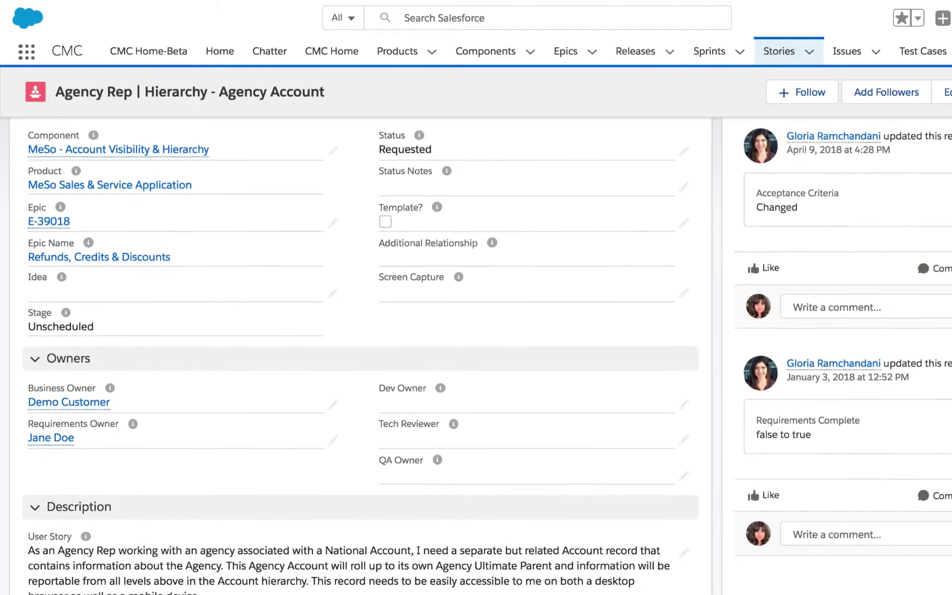
scroll(476, 355, "down", 5)
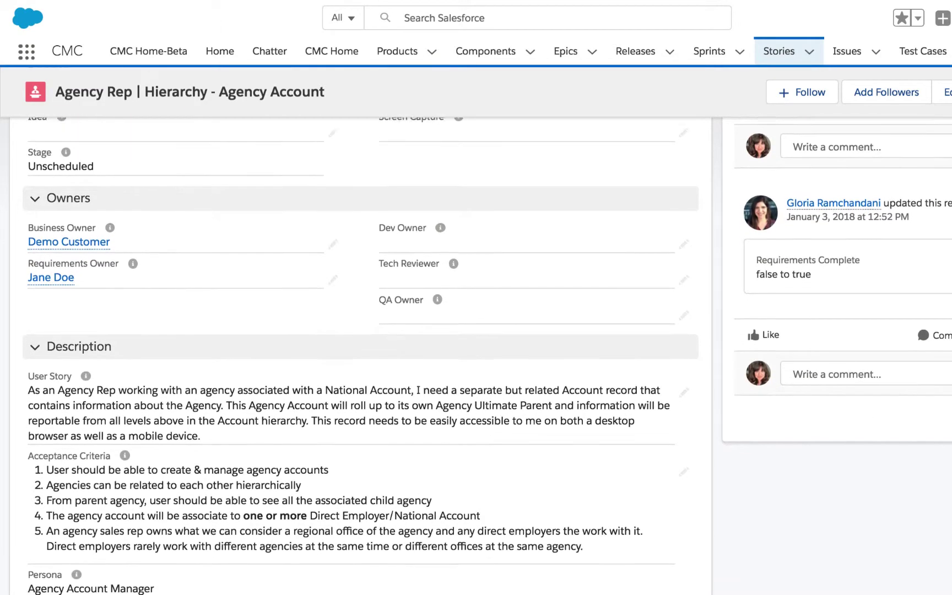
scroll(476, 356, "down", 8)
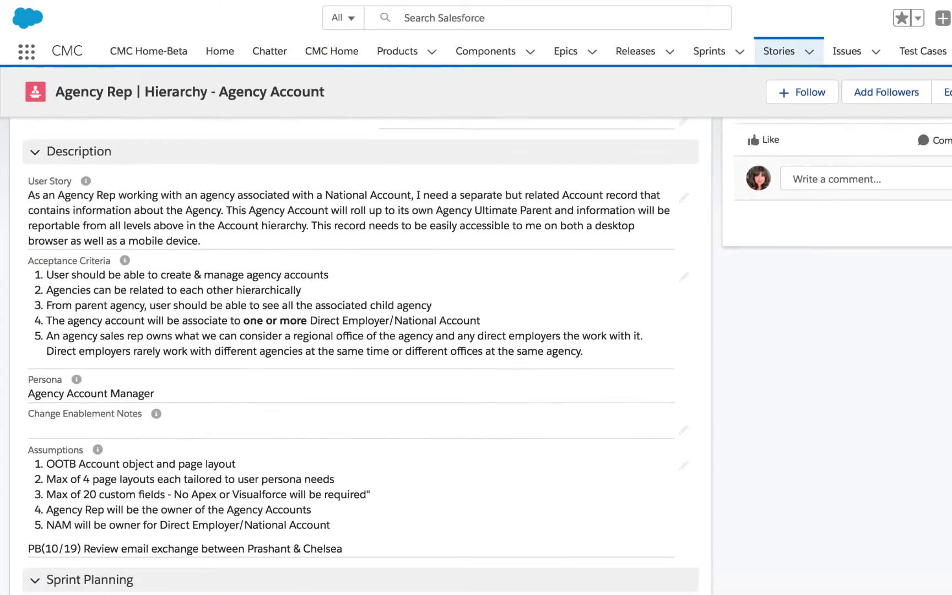
scroll(476, 356, "down", 5)
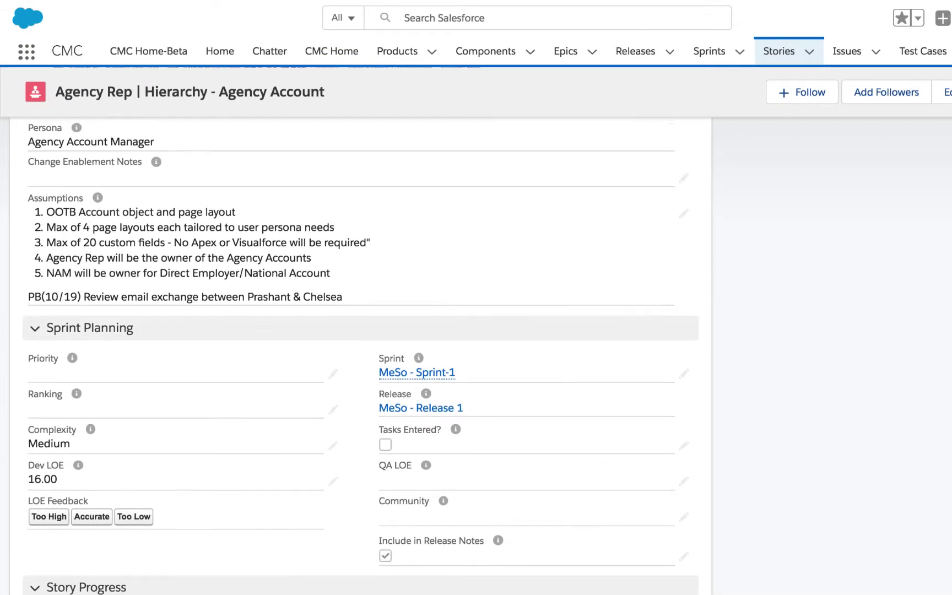
scroll(476, 355, "down", 1)
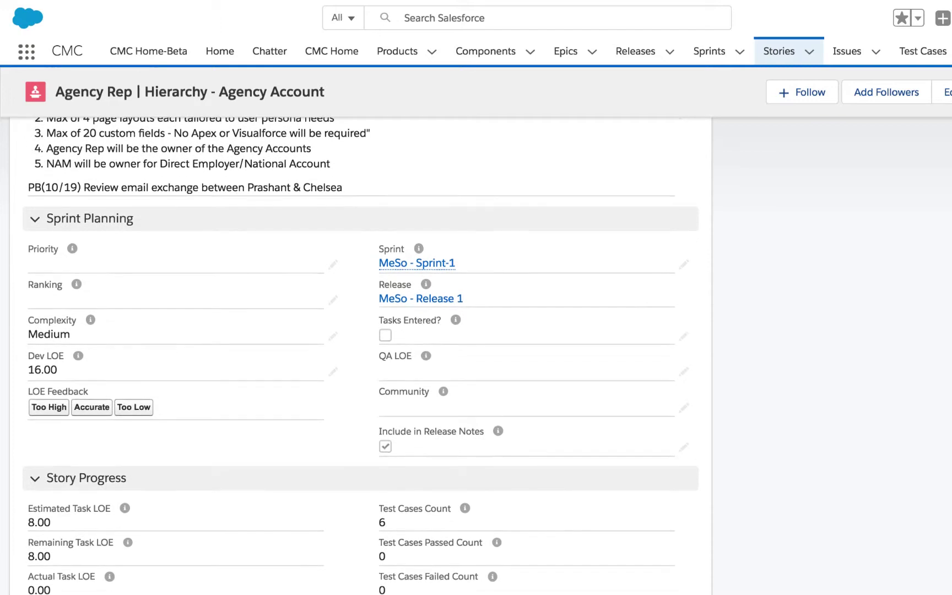
Step: Open the story's Priority for editing, cancel without changes, and examine the Story Progress and Sign-off sections
left_click(332, 266)
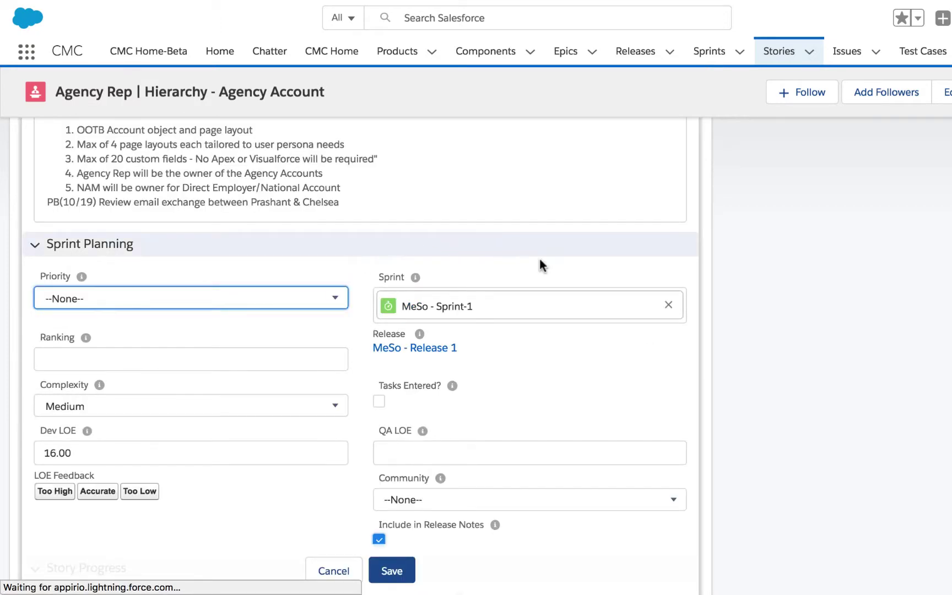
left_click(334, 570)
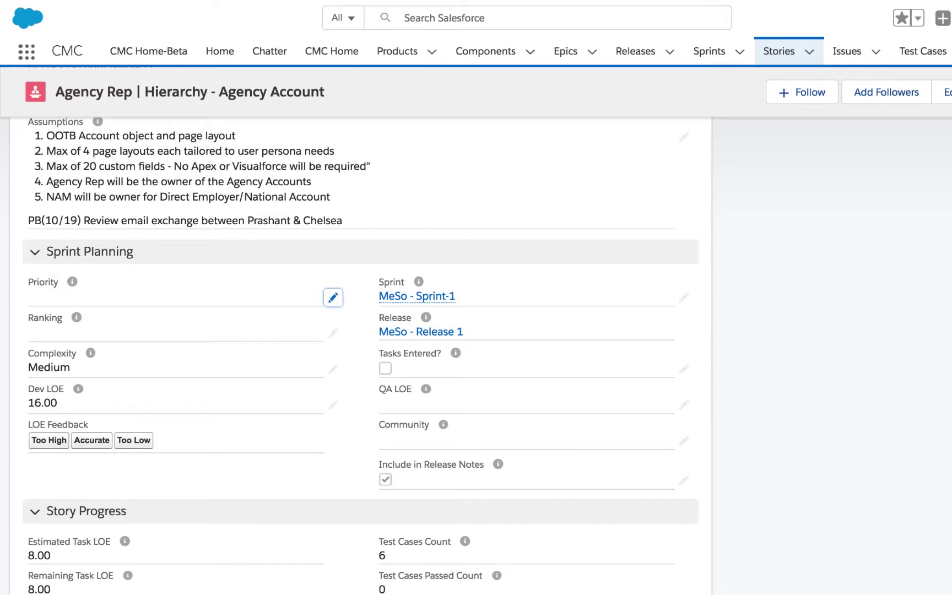
scroll(938, 413, "down", 5)
scroll(361, 356, "down", 3)
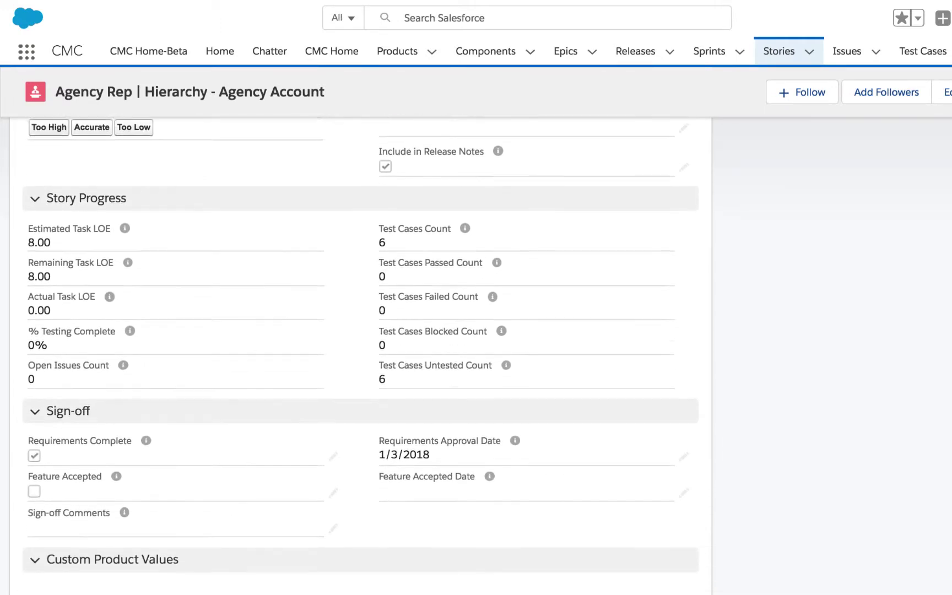
Step: Review the story's description and owners again, and display its related stories, tasks and test cases
scroll(360, 348, "up", 10)
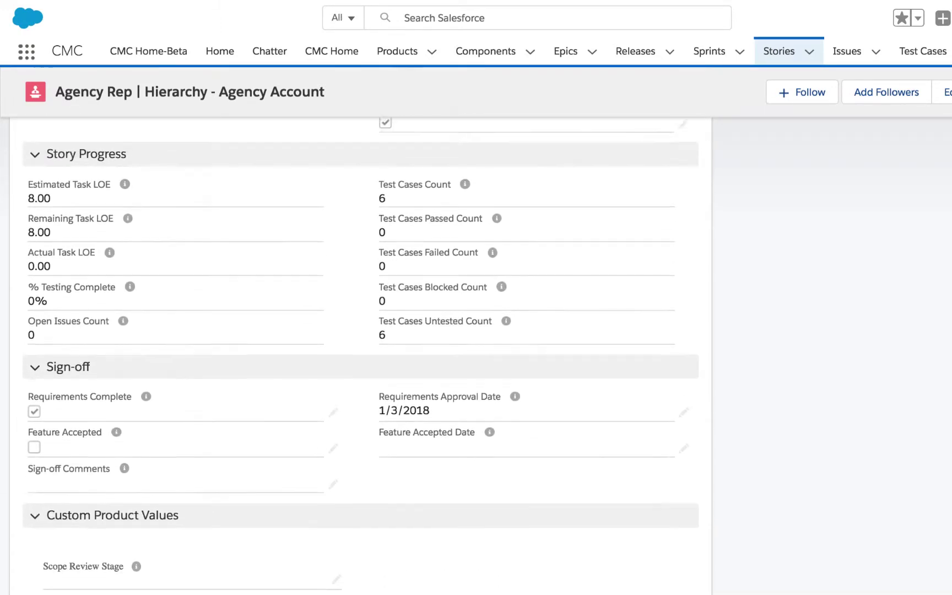
scroll(333, 425, "up", 4)
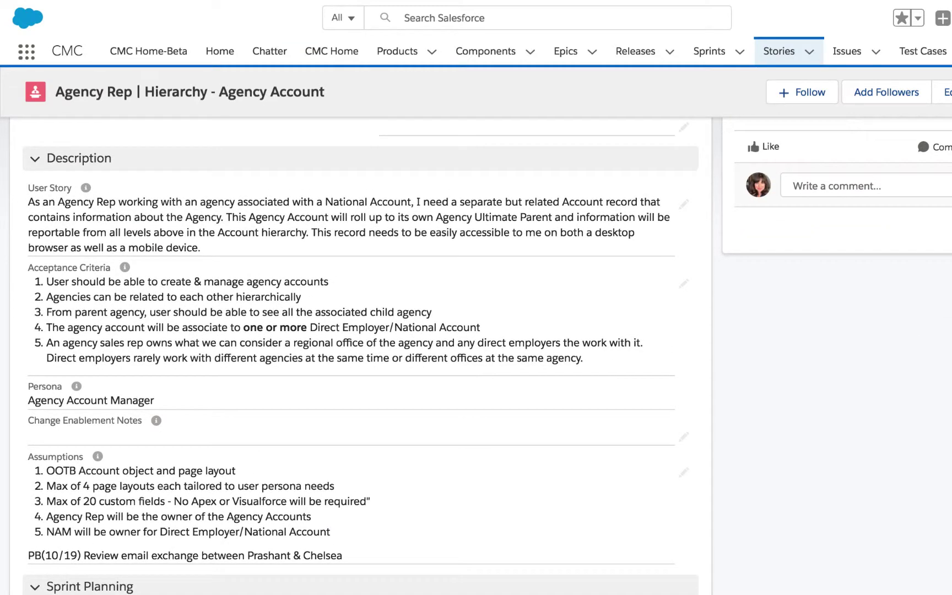
scroll(487, 355, "up", 4)
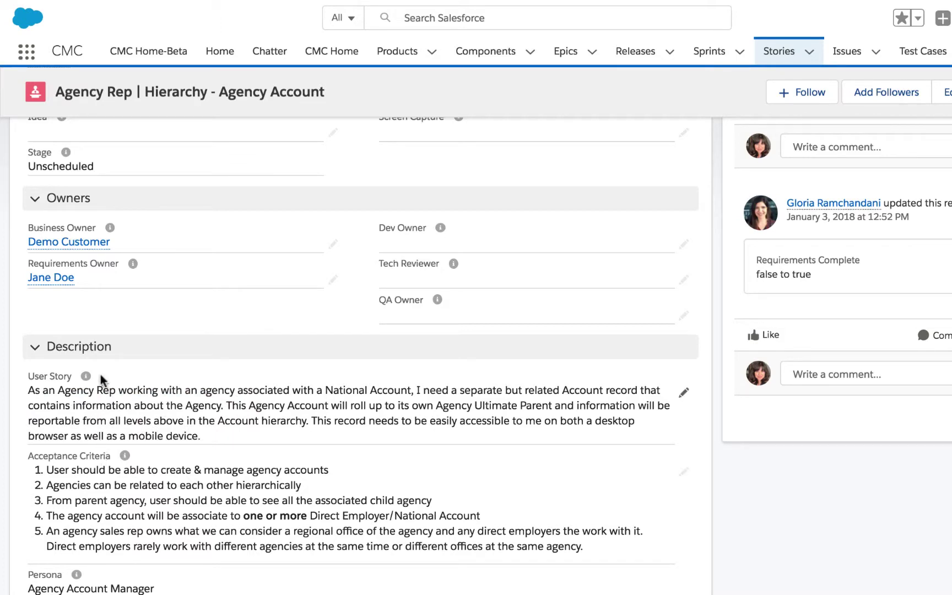
scroll(768, 314, "up", 6)
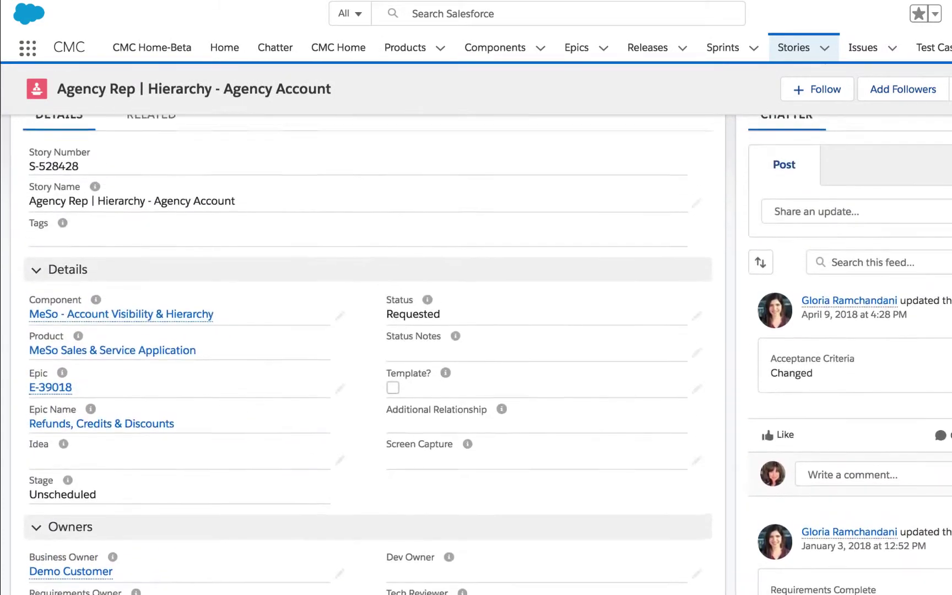
scroll(476, 353, "up", 2)
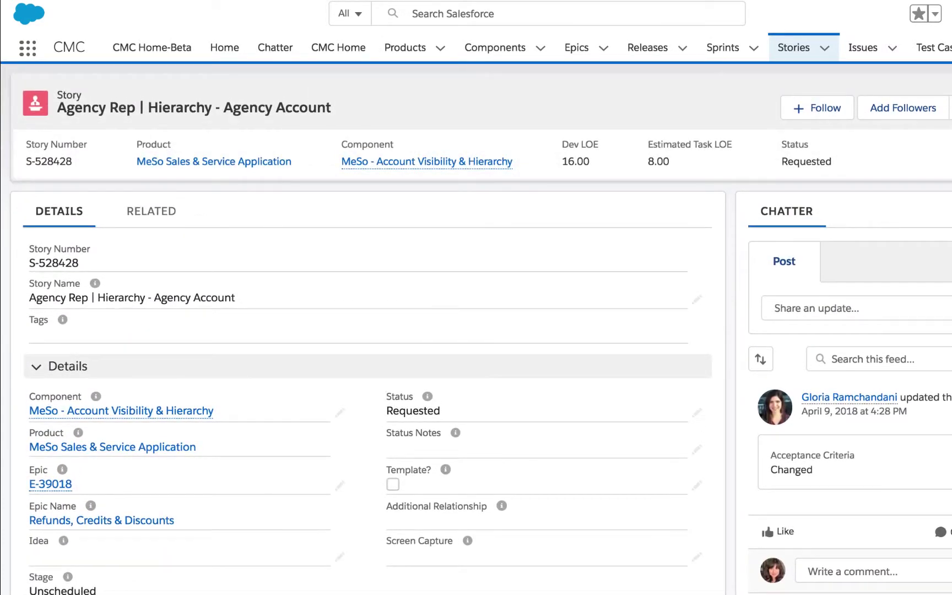
left_click(143, 223)
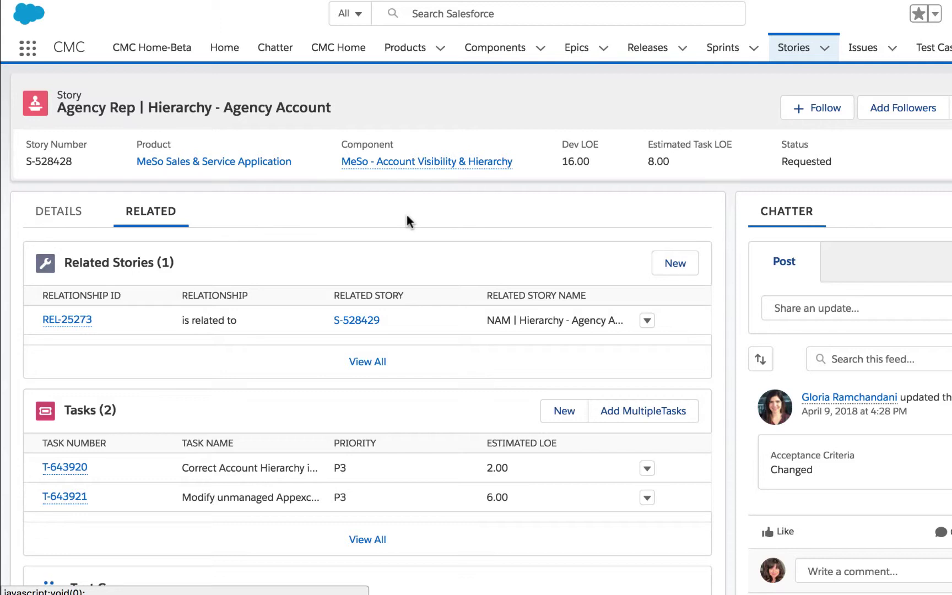
Step: Open the story's related task about modifying the unmanaged Appexchange package code, examine its details and parent links, and return to the story
left_click(69, 501)
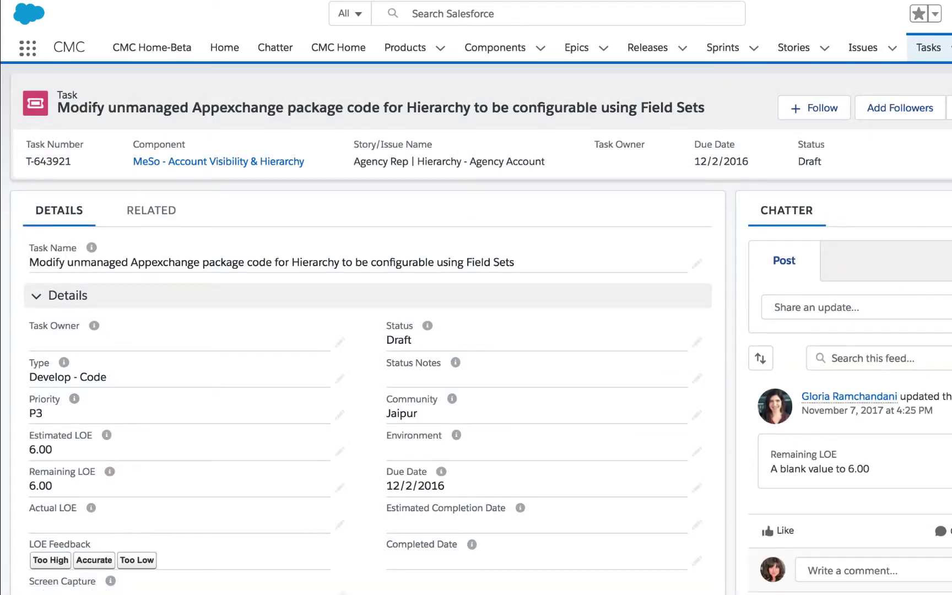
scroll(476, 336, "down", 1)
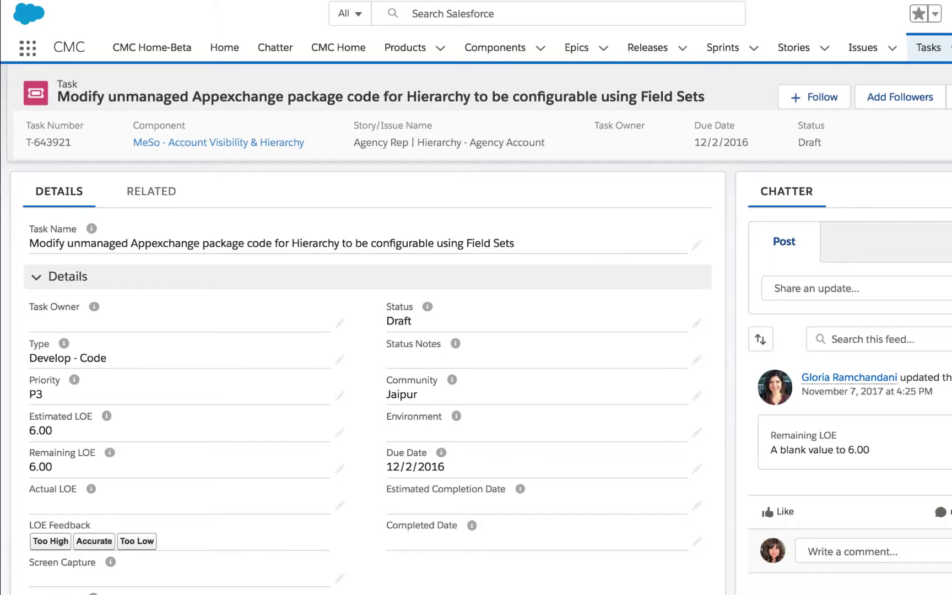
scroll(476, 331, "down", 5)
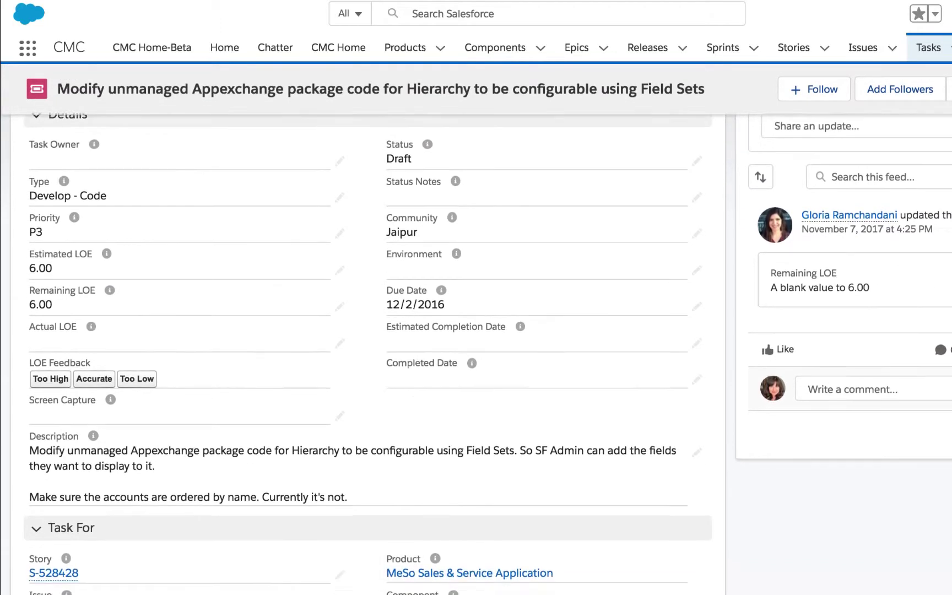
scroll(476, 331, "down", 5)
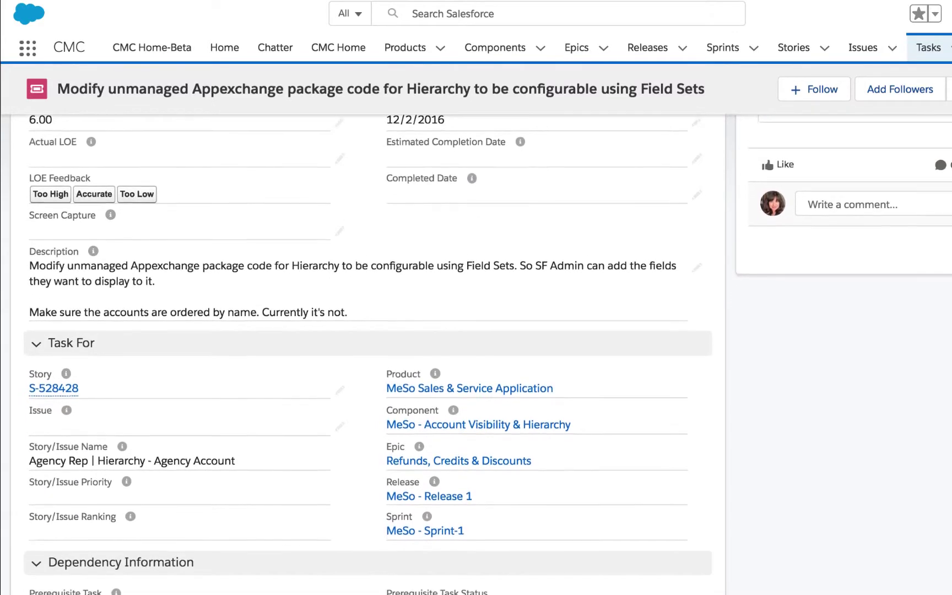
scroll(476, 331, "down", 5)
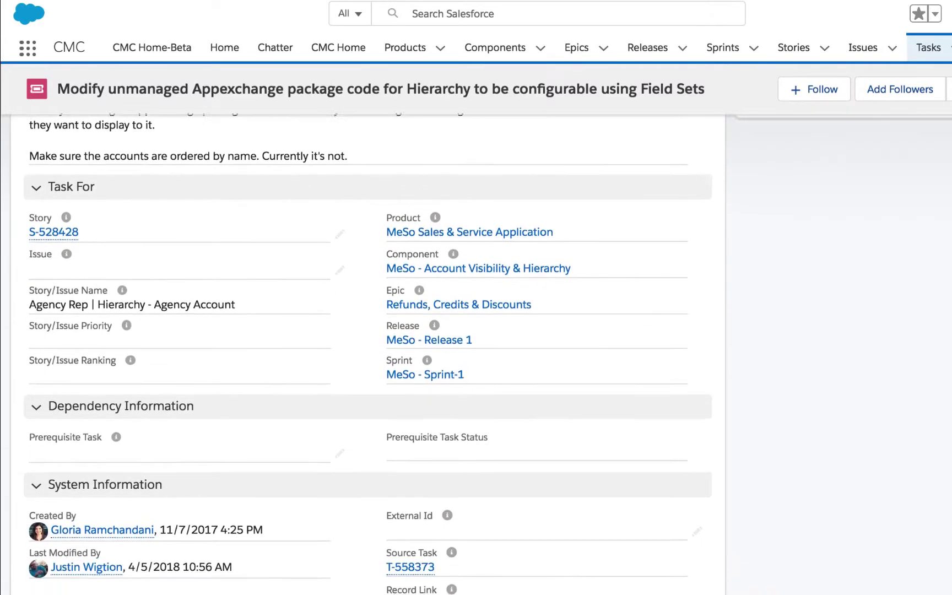
scroll(476, 331, "down", 2)
scroll(476, 331, "up", 5)
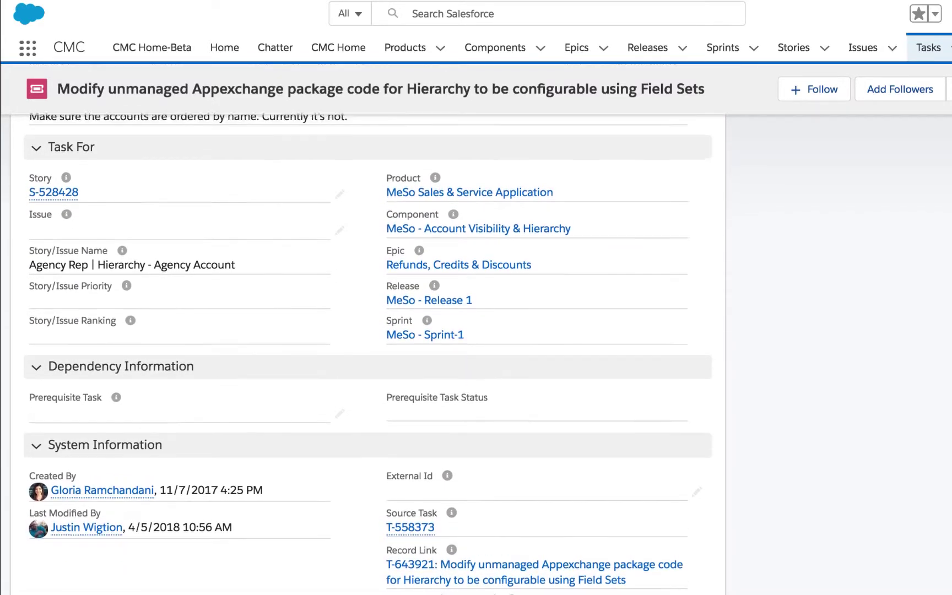
scroll(476, 330, "up", 8)
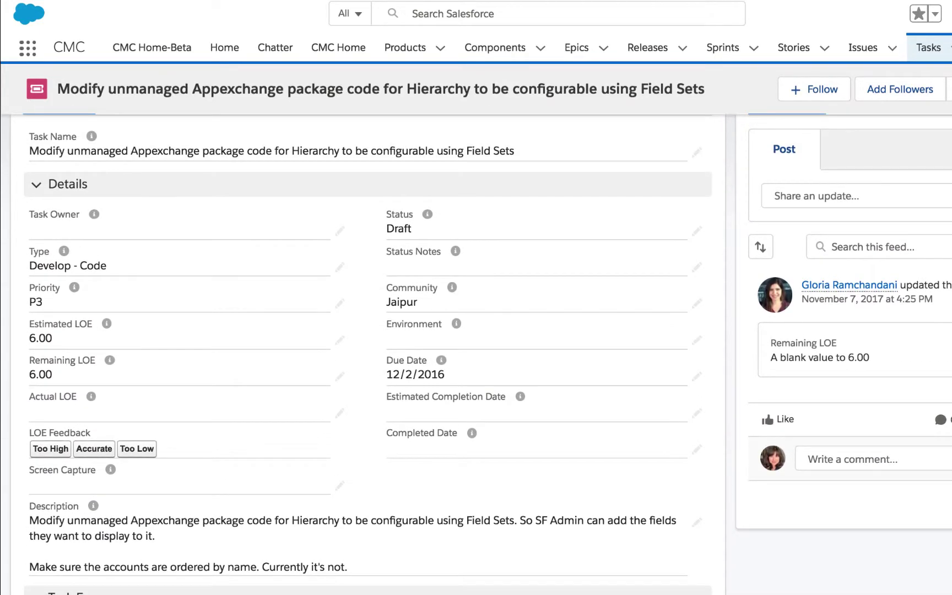
key("alt+Left")
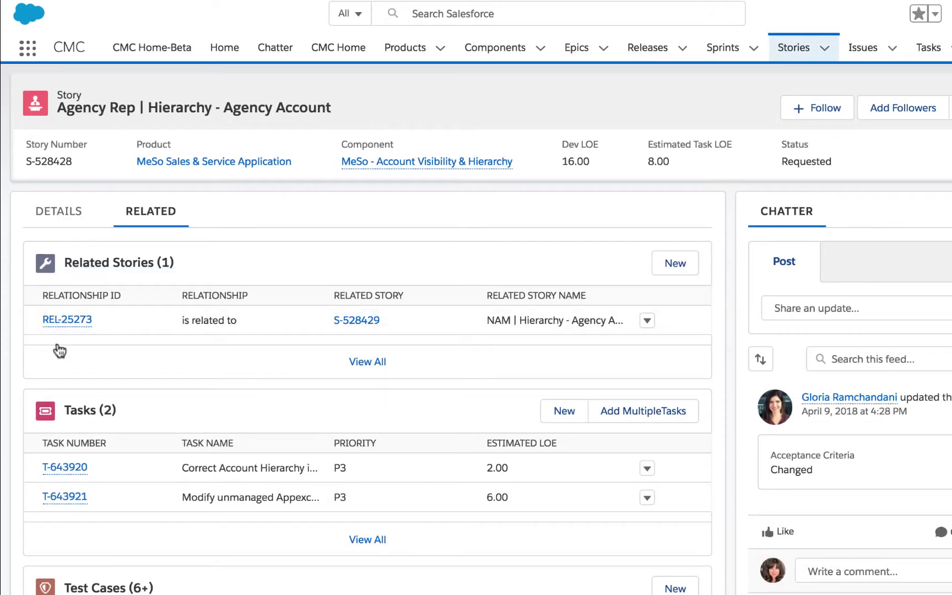
Step: Open the story's product, MeSo Sales & Service Application, and examine its related custom fields, picklist values, releases and components
left_click(58, 322)
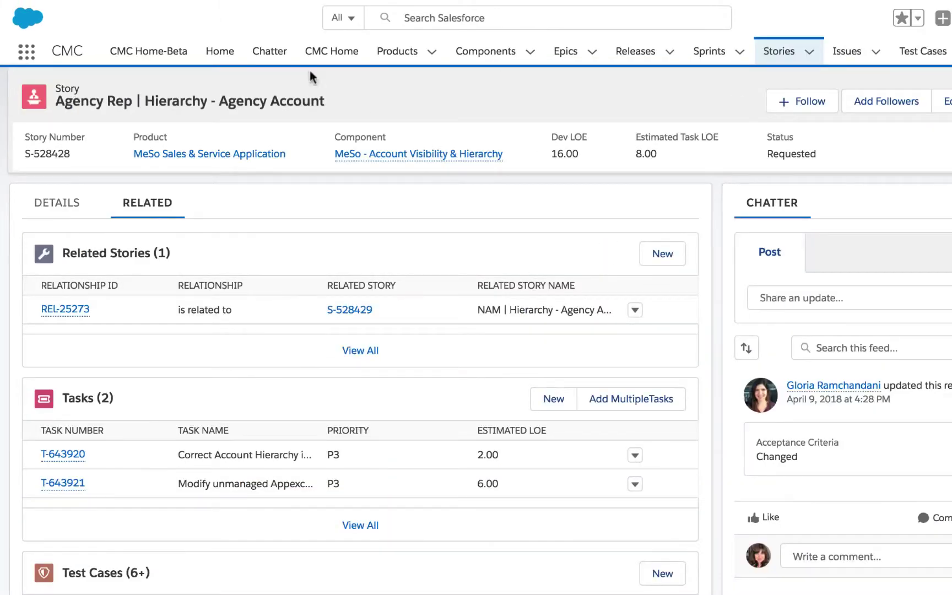
left_click(203, 155)
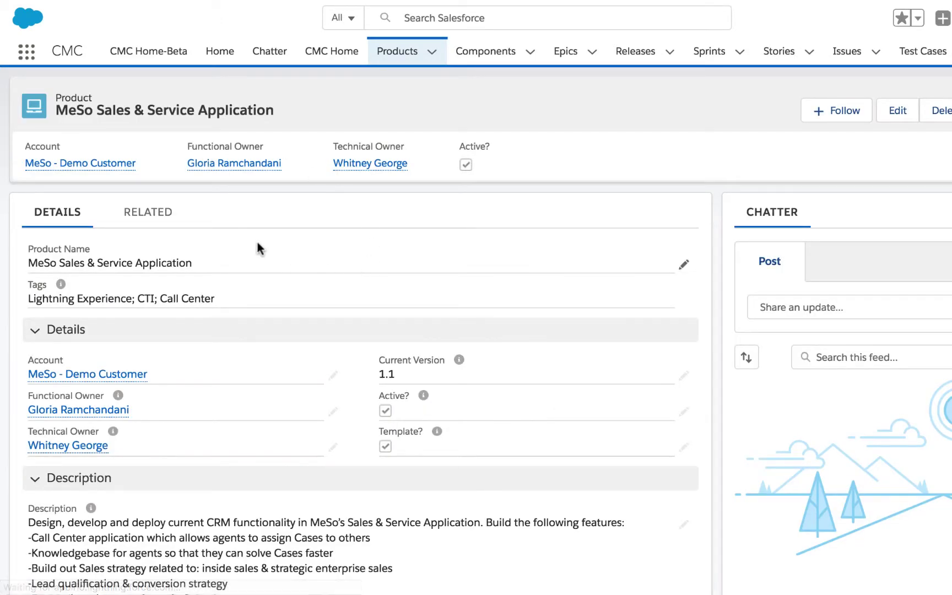
left_click(160, 216)
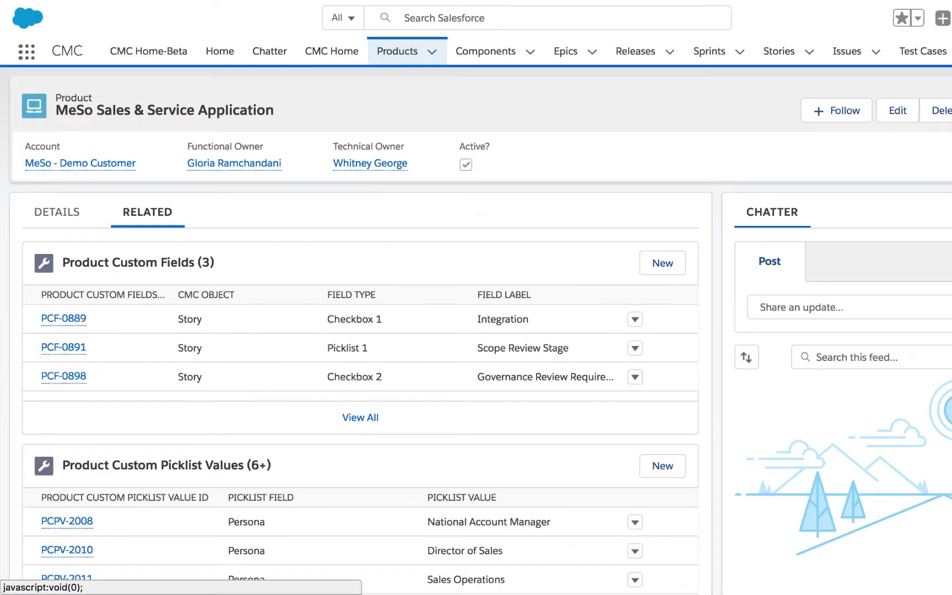
scroll(360, 330, "down", 10)
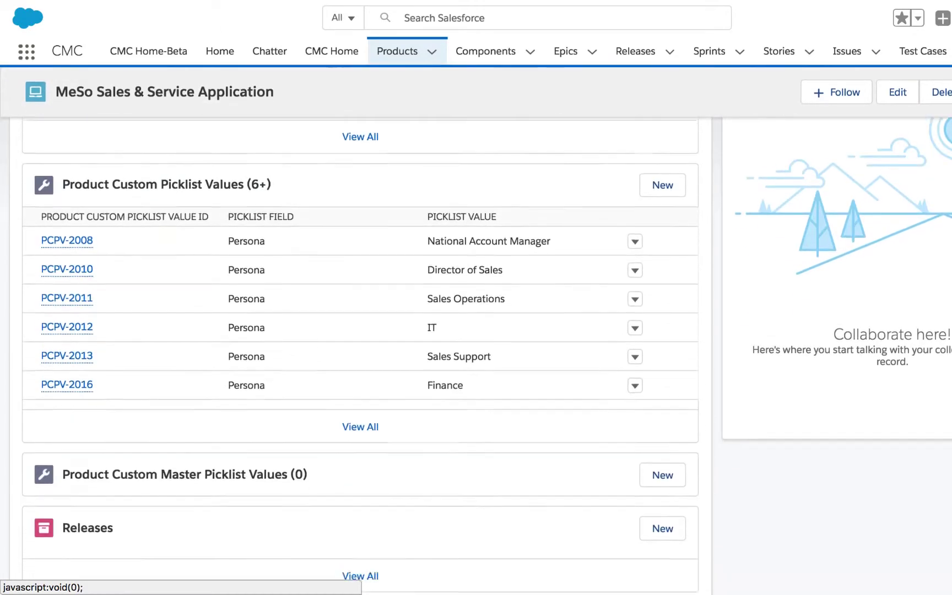
scroll(236, 182, "down", 3)
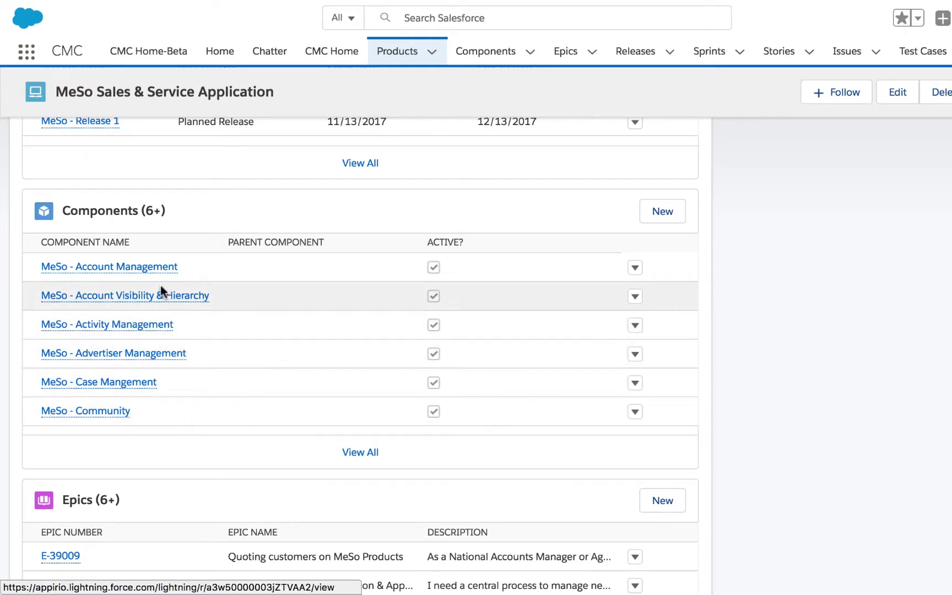
Step: Open the product's "MeSo - Account Management" component and display its related stories and issues
left_click(153, 269)
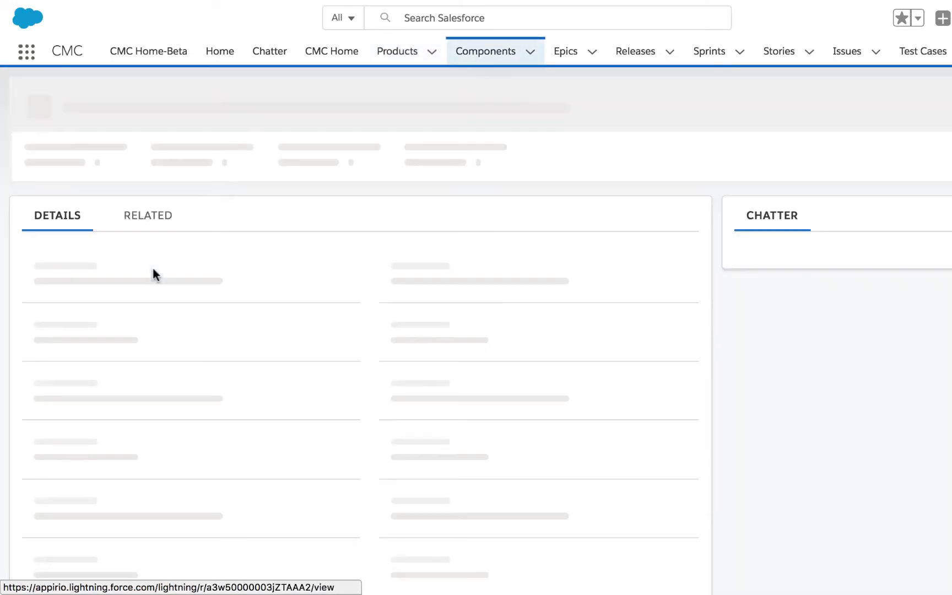
left_click(147, 214)
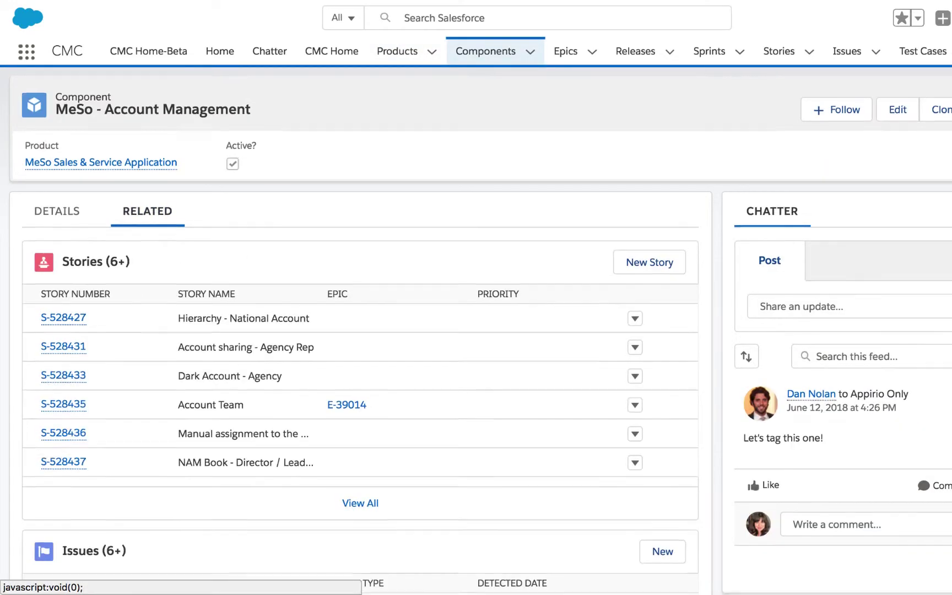
Step: Review the component's related stories and issues, and return to the product to display its related epics
scroll(286, 211, "down", 2)
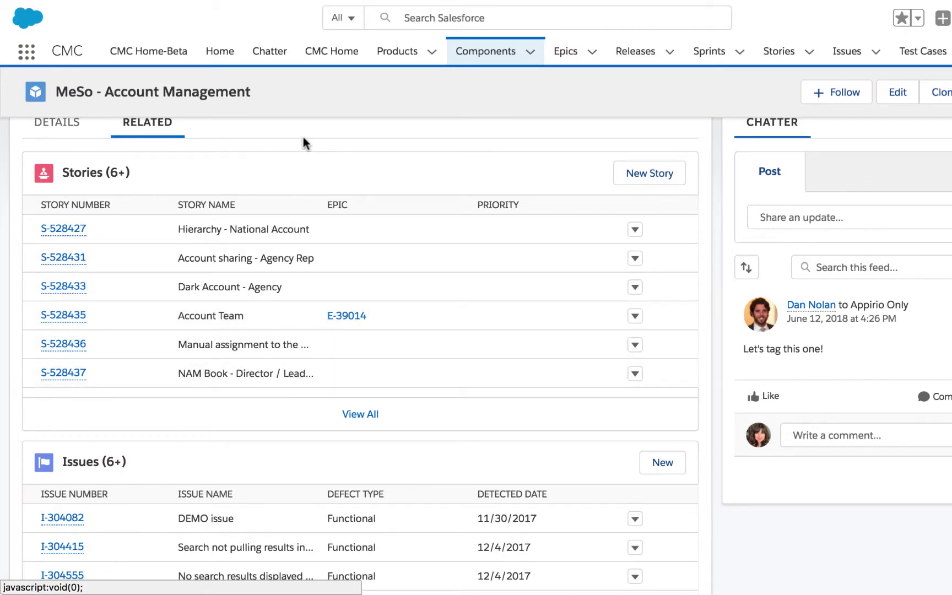
key("alt+Left")
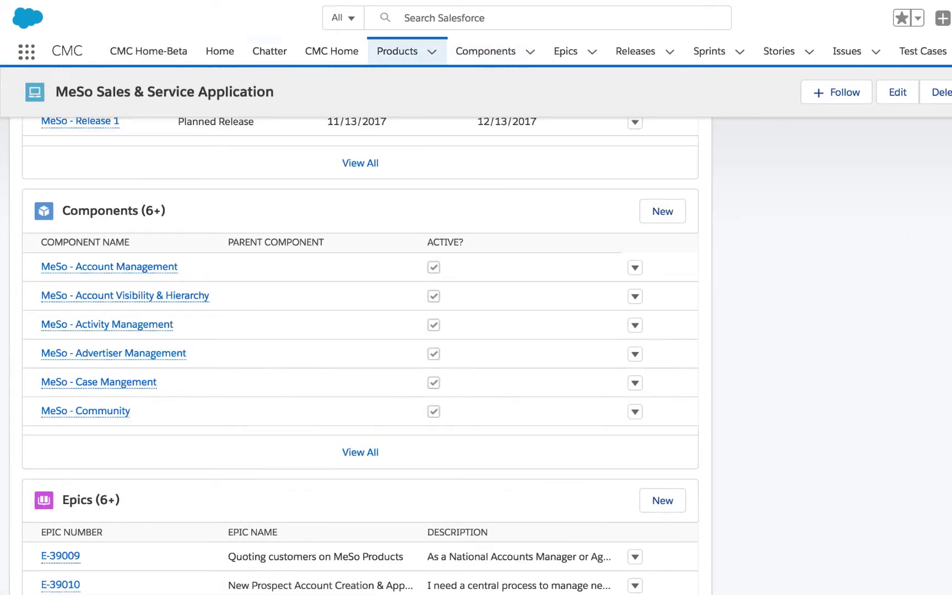
scroll(218, 157, "down", 5)
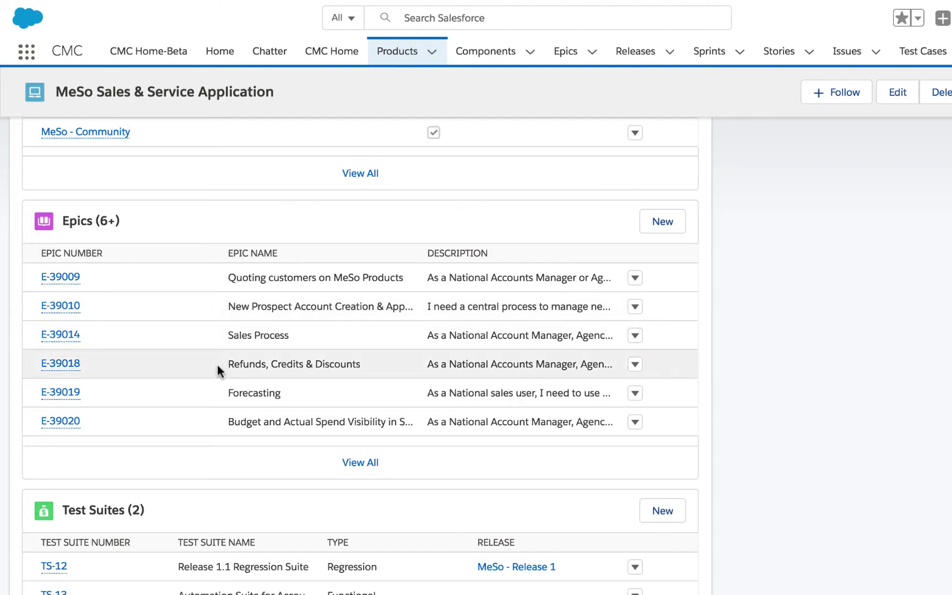
Step: Open the product's "Refunds, Credits & Discounts" epic and examine its related stories, issues and test suites
left_click(49, 362)
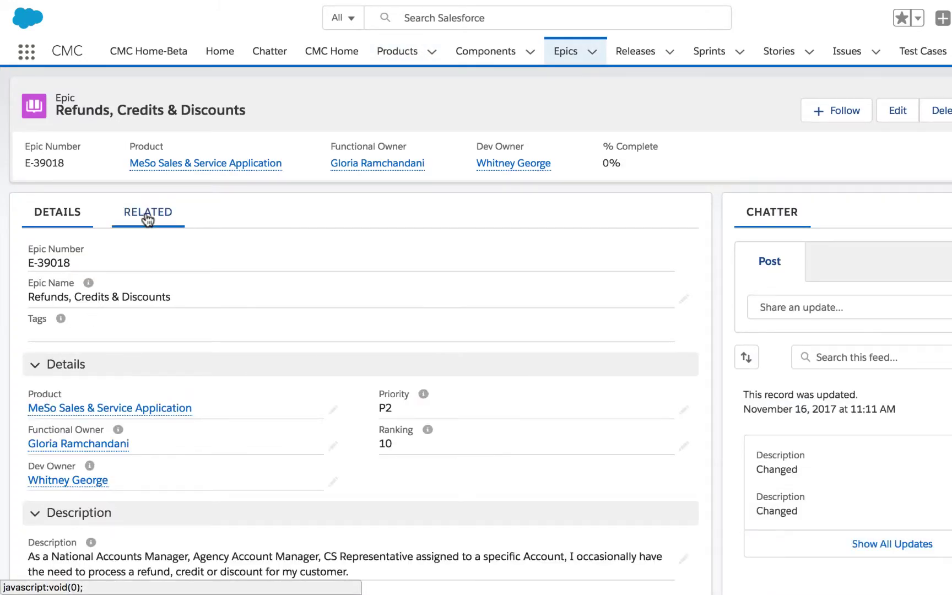
left_click(147, 216)
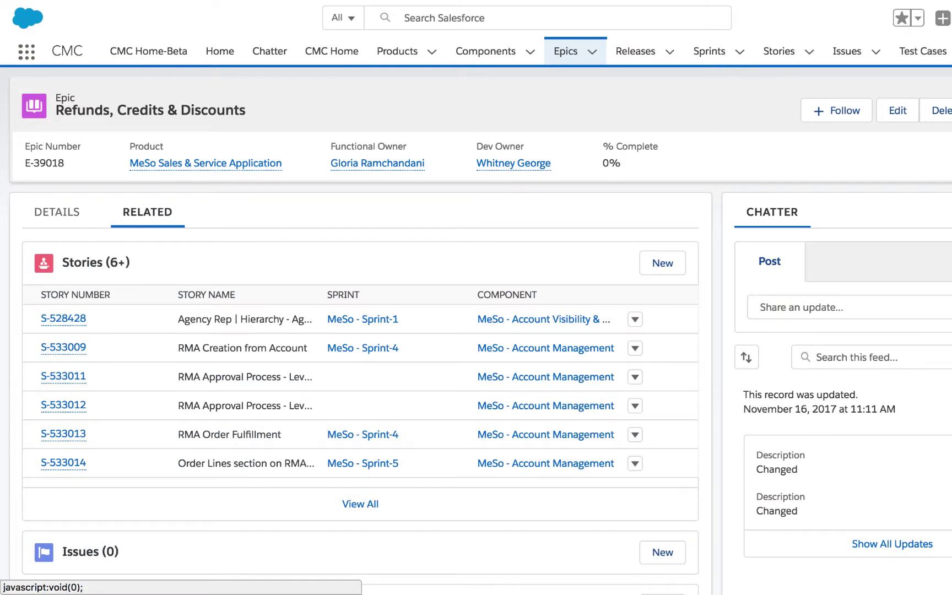
scroll(520, 241, "down", 3)
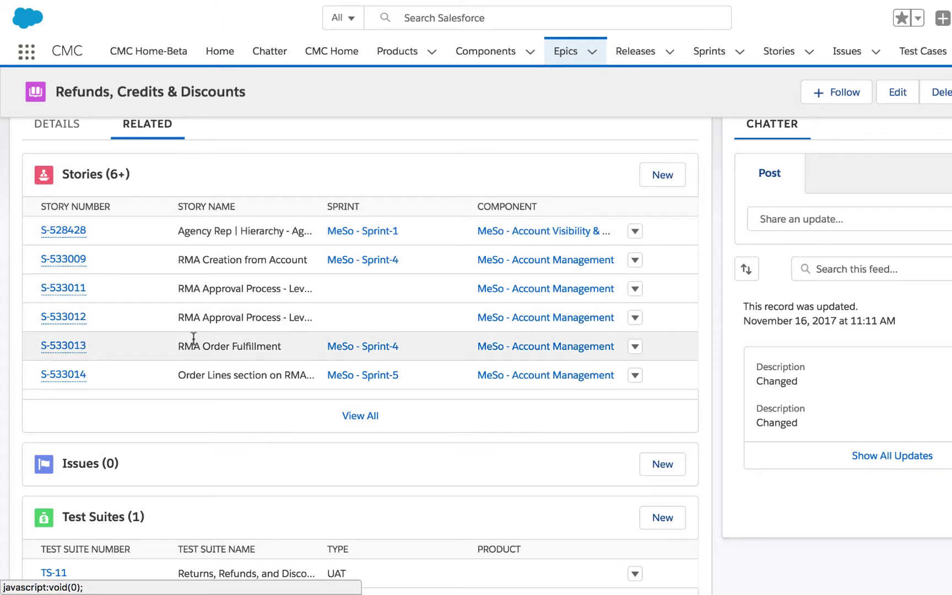
Step: Reopen the MeSo Sales & Service Application product and examine its related releases, components, epics, test suites and scopes of work
left_click(381, 424)
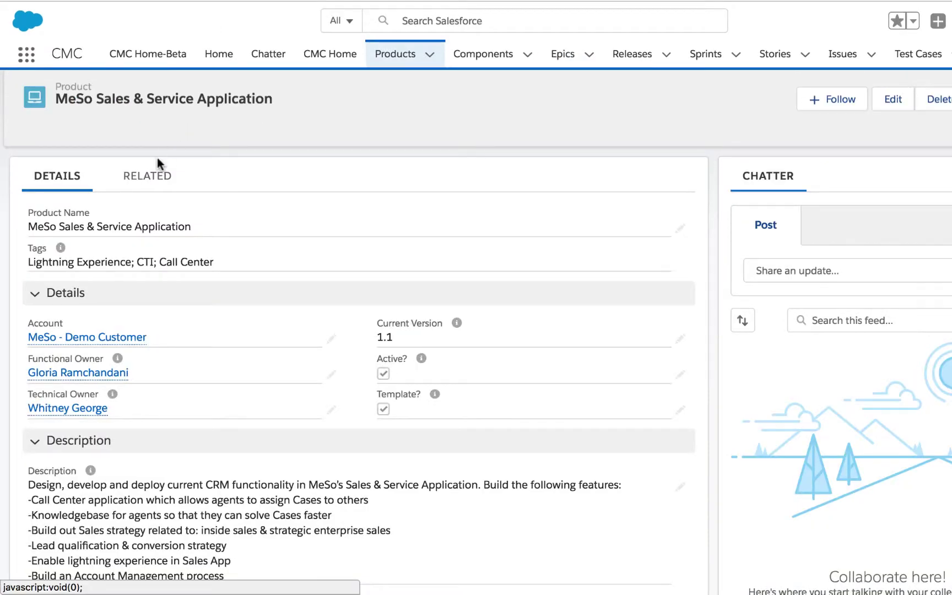
left_click(147, 178)
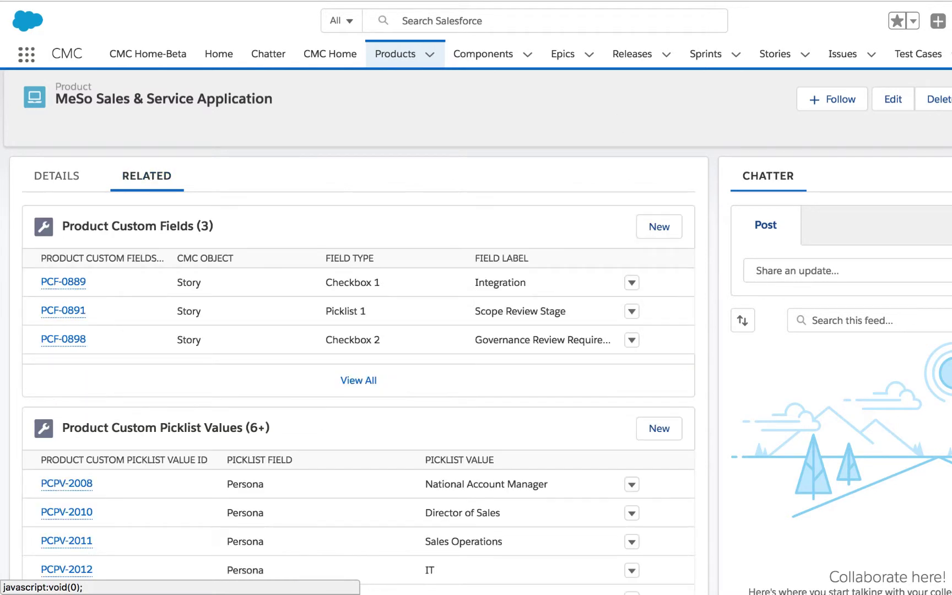
scroll(358, 358, "down", 15)
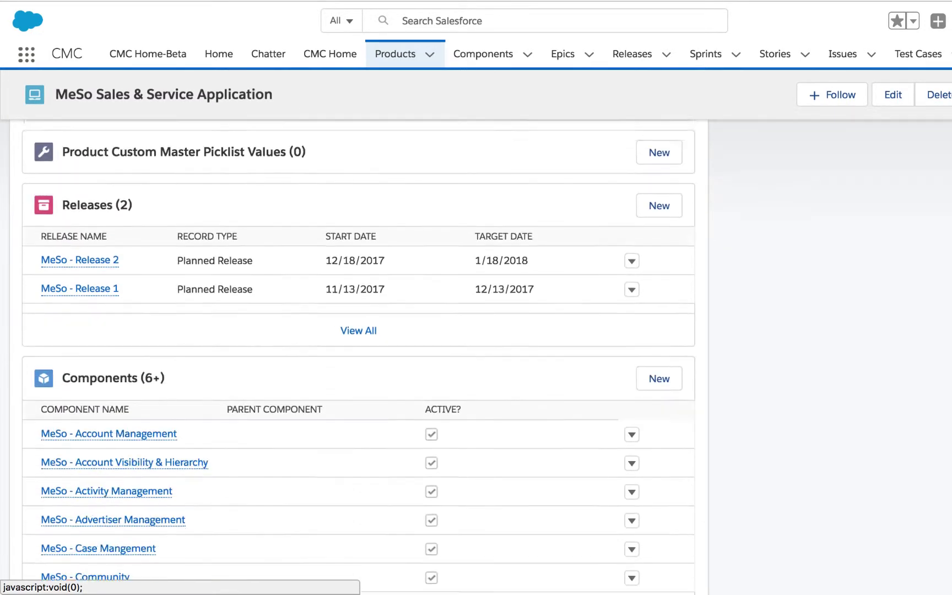
scroll(358, 358, "down", 6)
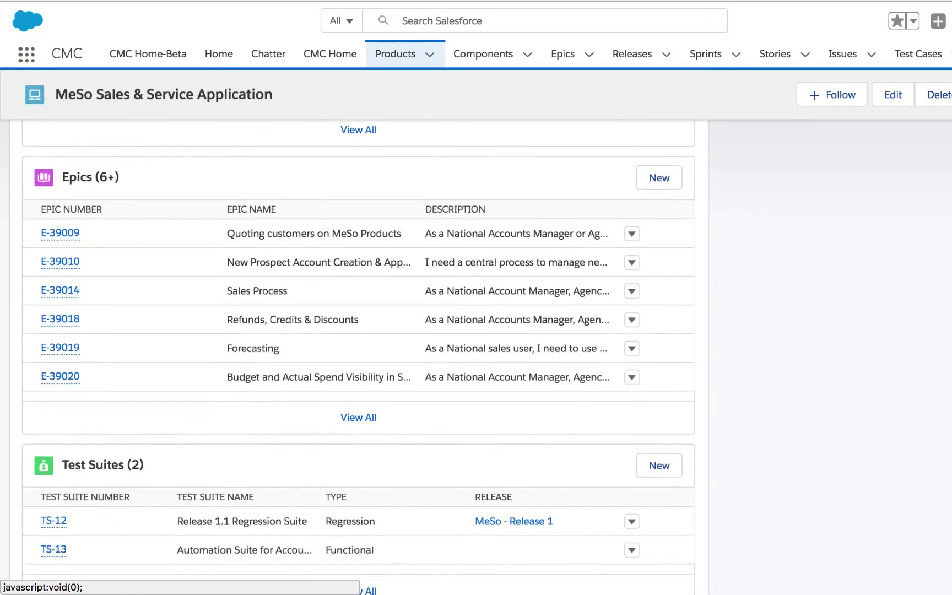
scroll(831, 365, "down", 3)
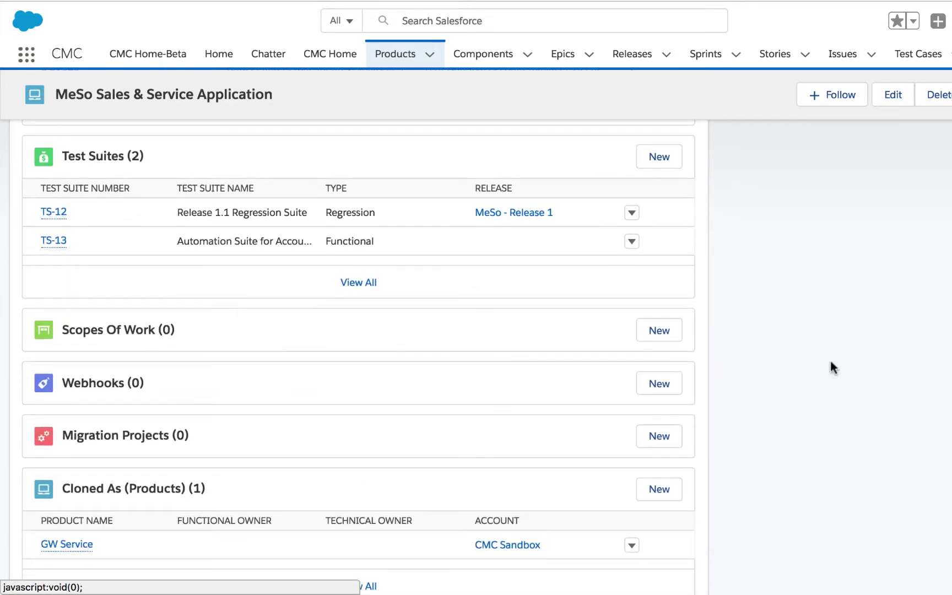
Step: Draft a new scope of work named "High Level User Stories prioritized as P1" for the product and discard it
left_click(659, 331)
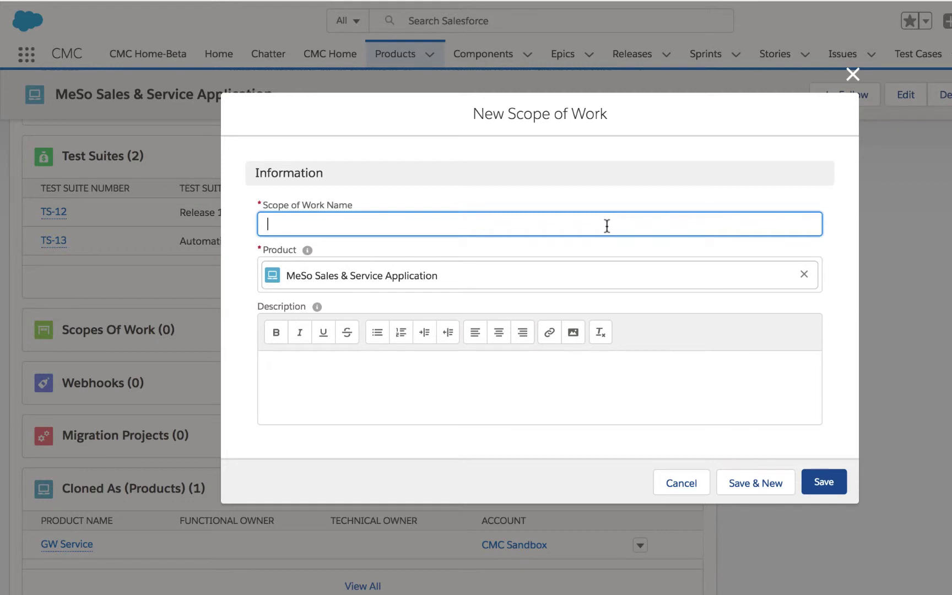
type("High Level User Stori")
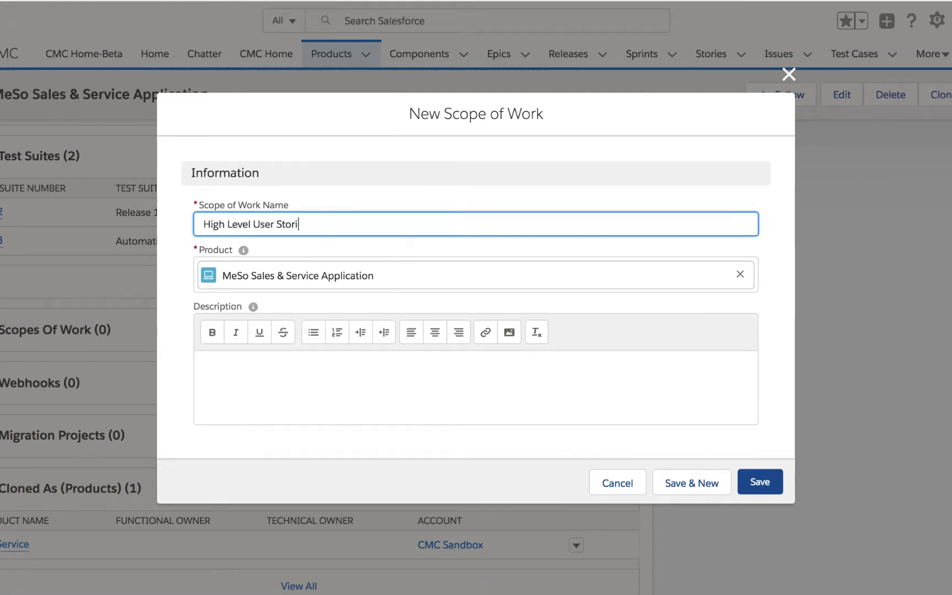
type("es prioritized as P1")
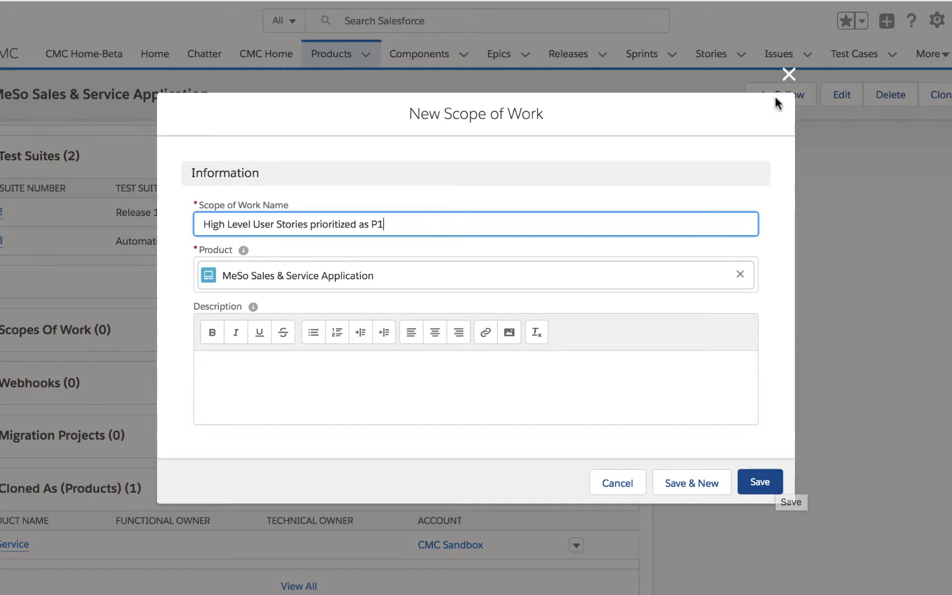
left_click(786, 76)
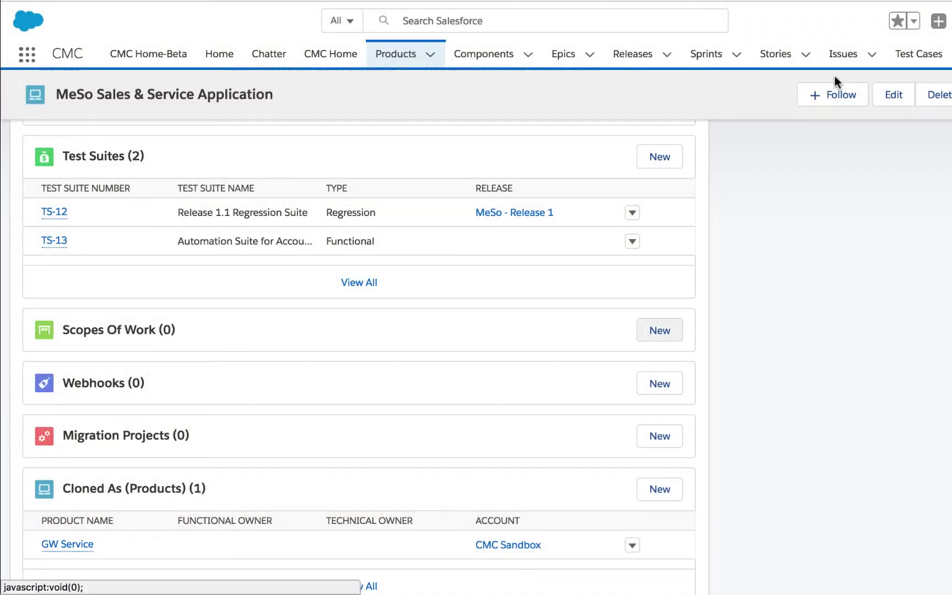
Step: Return to the "Refunds, Credits & Discounts" epic and open its related story "Agency Rep | Hierarchy - Agency Account"
left_click(589, 55)
left_click(563, 132)
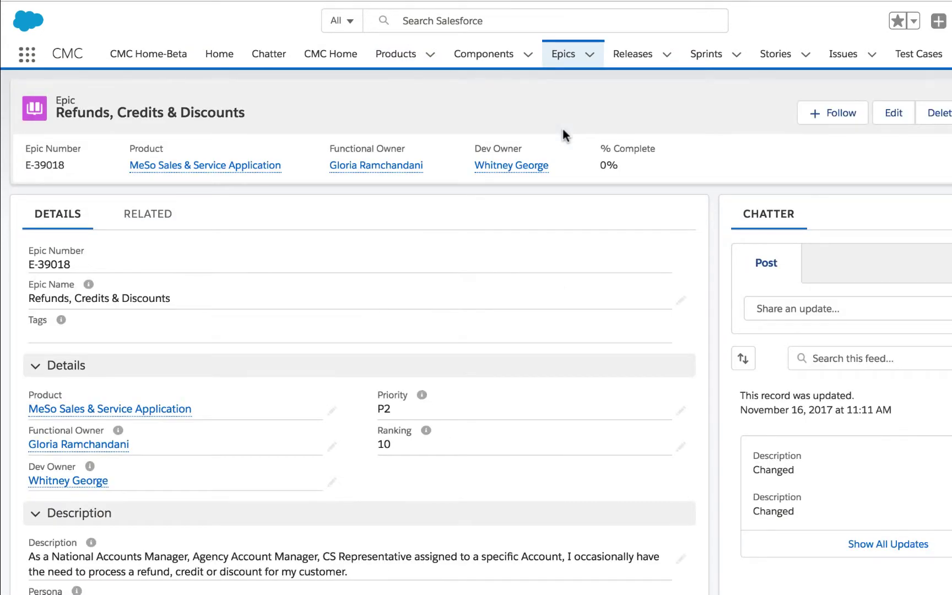
left_click(156, 220)
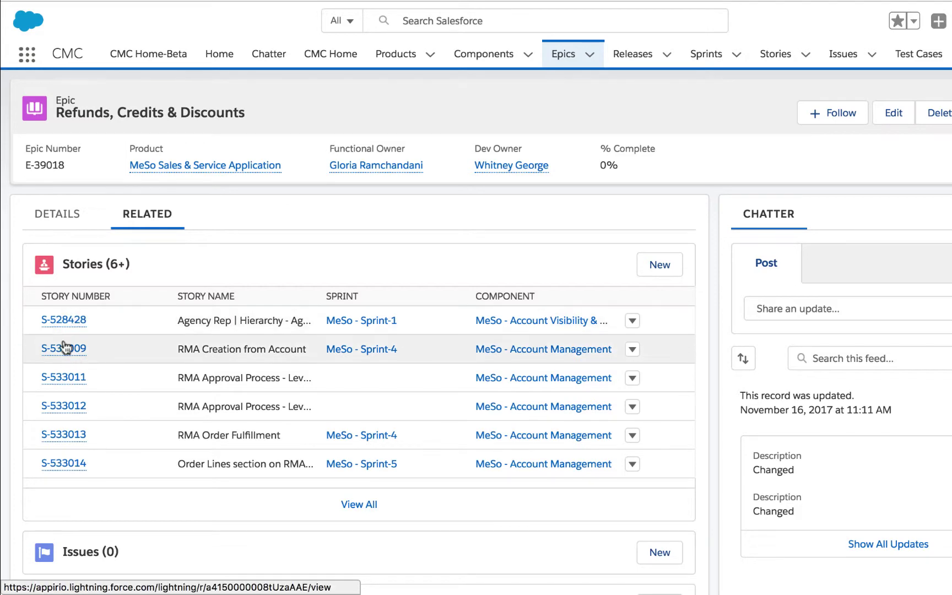
left_click(64, 325)
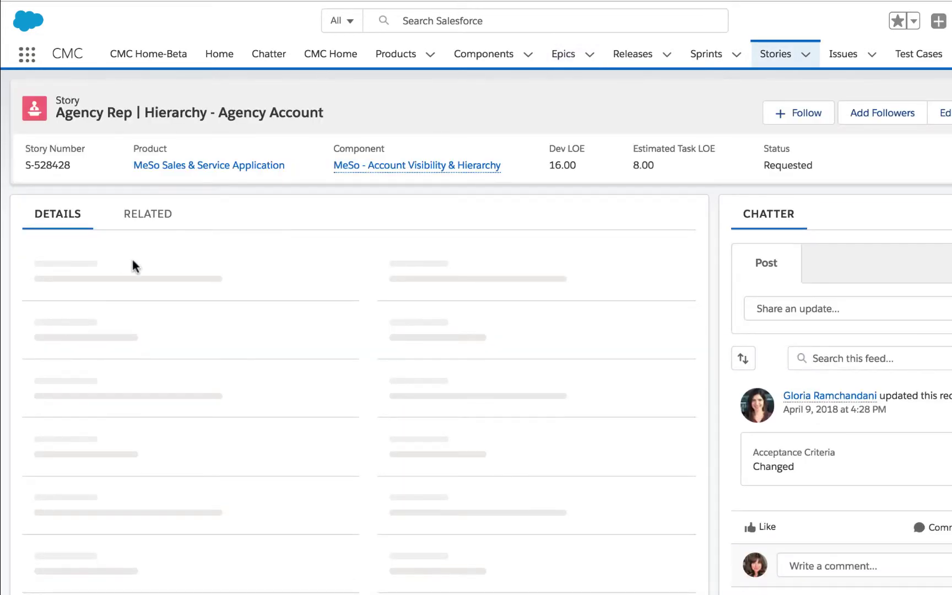
Step: Examine the story's related tasks, test cases, issues, reviews, assets and manifest items
left_click(149, 219)
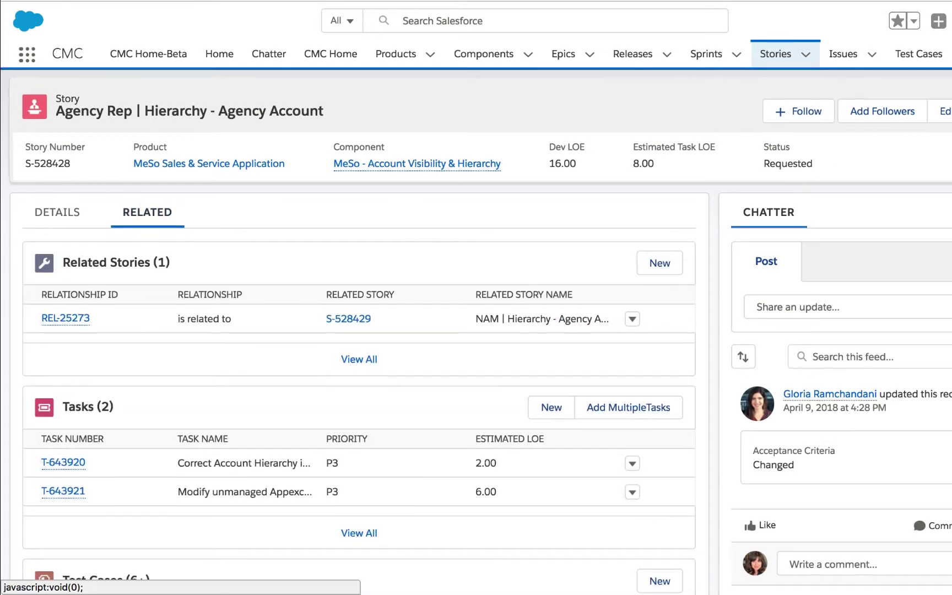
scroll(358, 331, "down", 5)
scroll(358, 330, "down", 7)
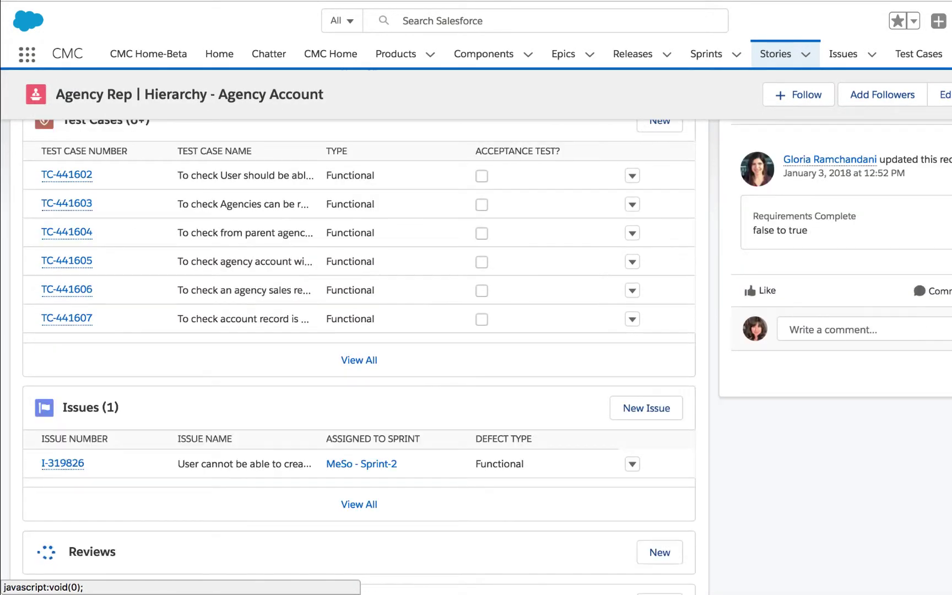
scroll(359, 331, "down", 6)
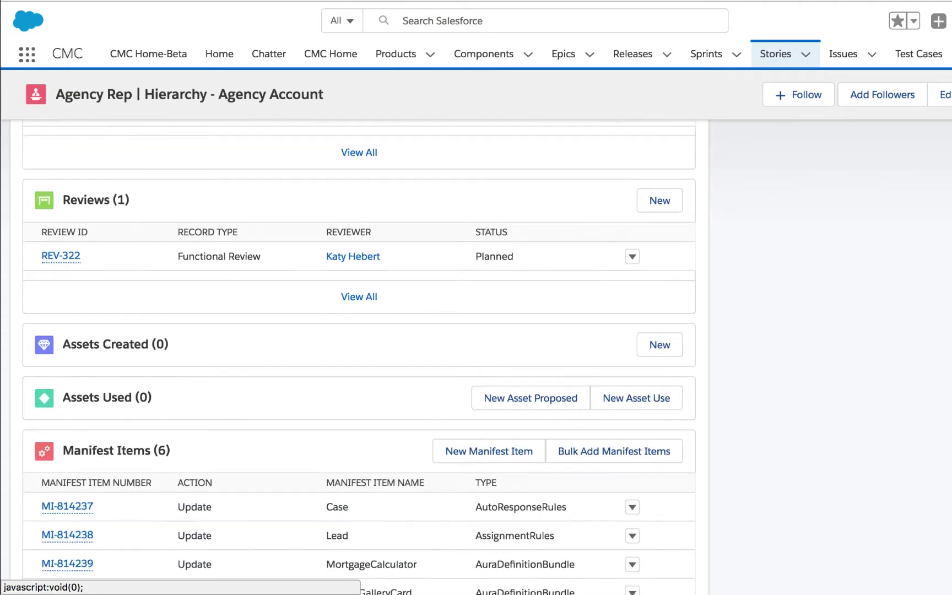
scroll(358, 330, "down", 1)
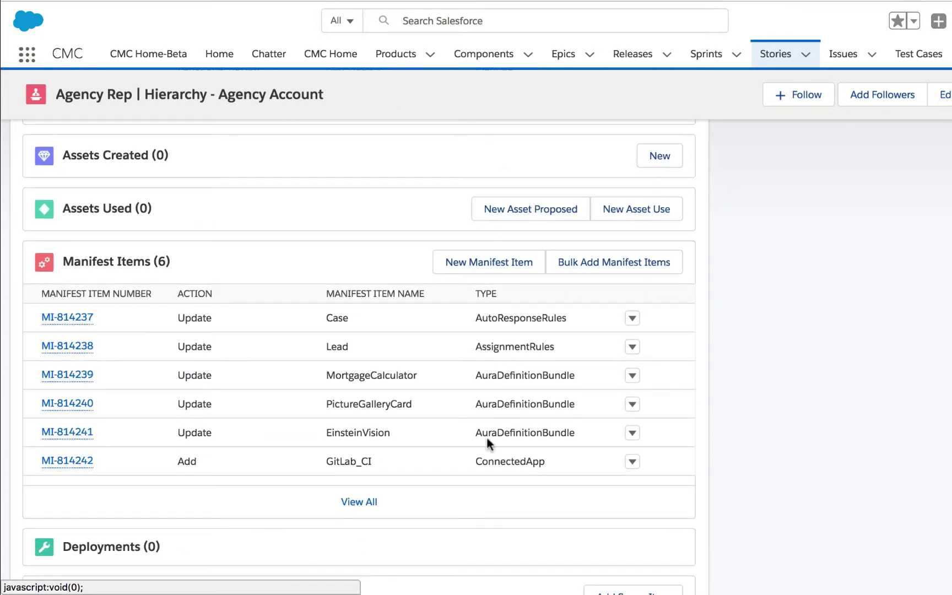
Step: Open the story's Case AutoResponseRules manifest item, read the help for its type, name and action fields, and return to the story
left_click(62, 317)
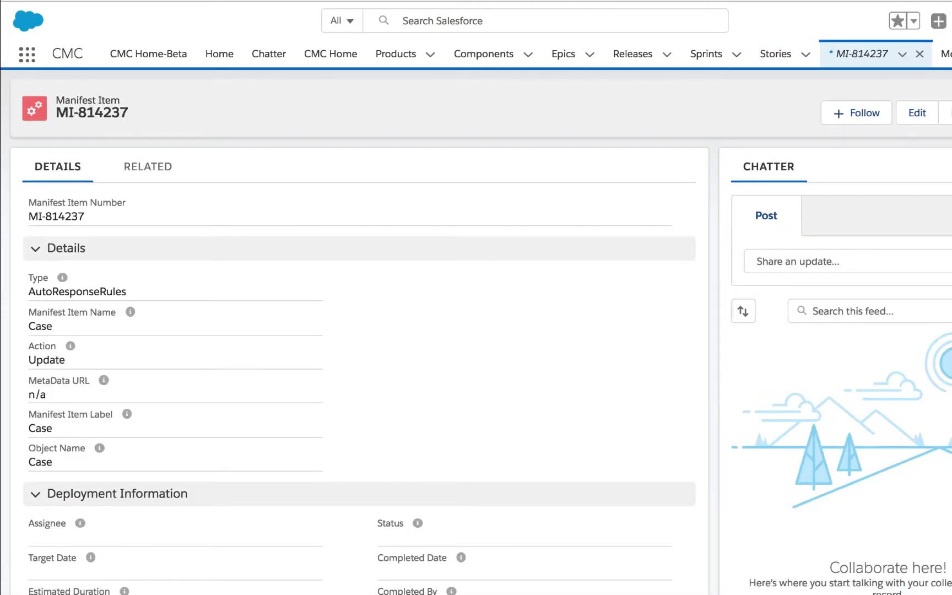
scroll(315, 176, "down", 1)
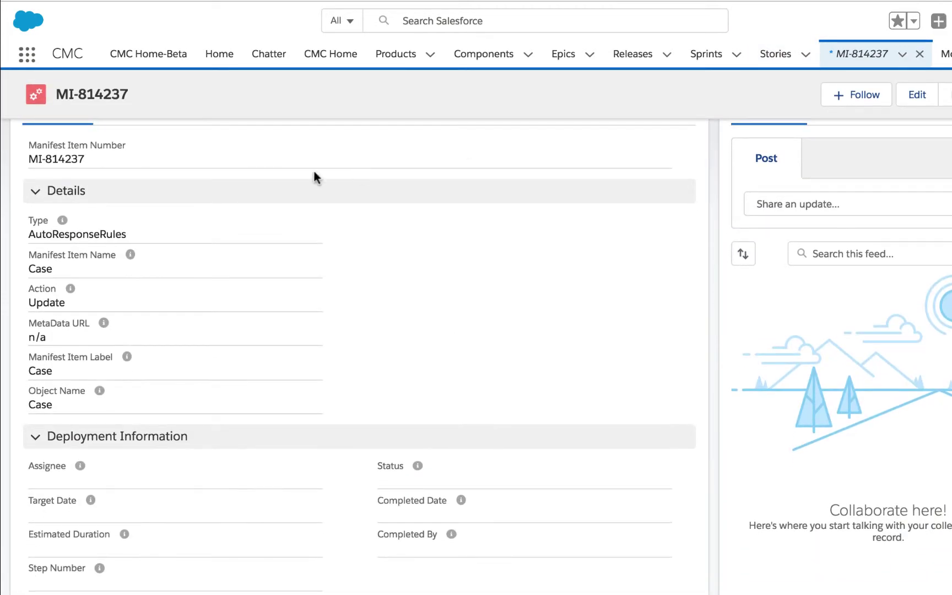
mouse_move(64, 221)
mouse_move(131, 254)
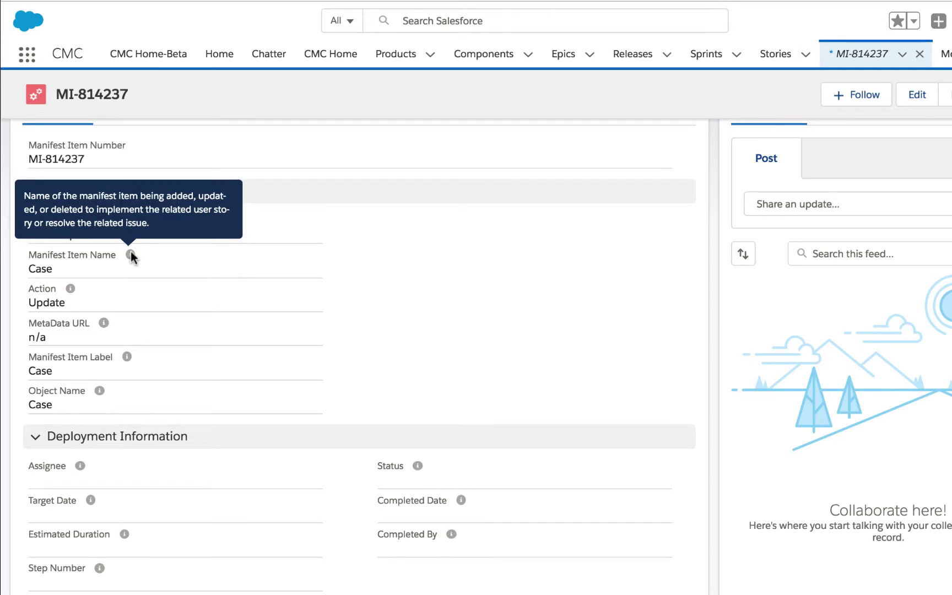
mouse_move(70, 288)
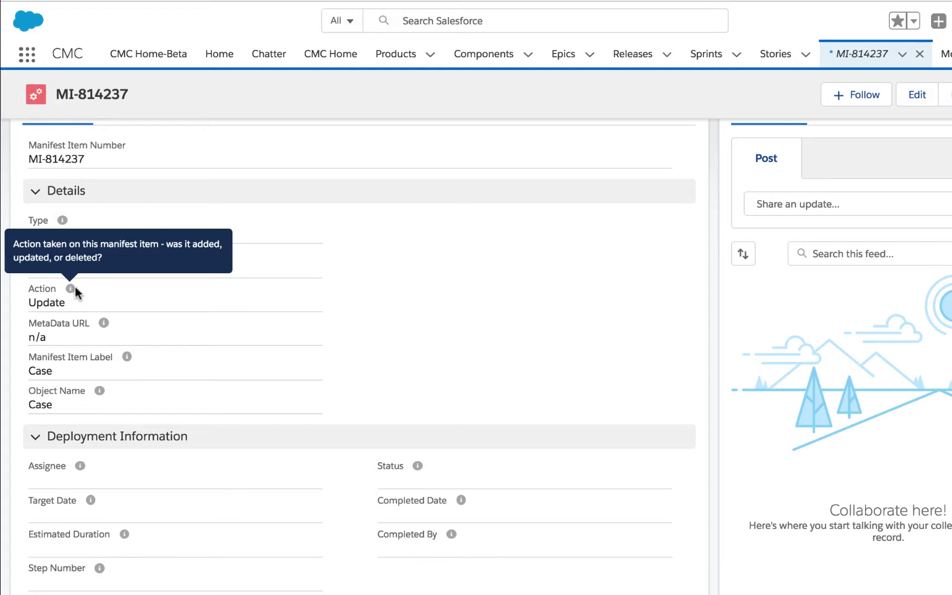
left_click(776, 54)
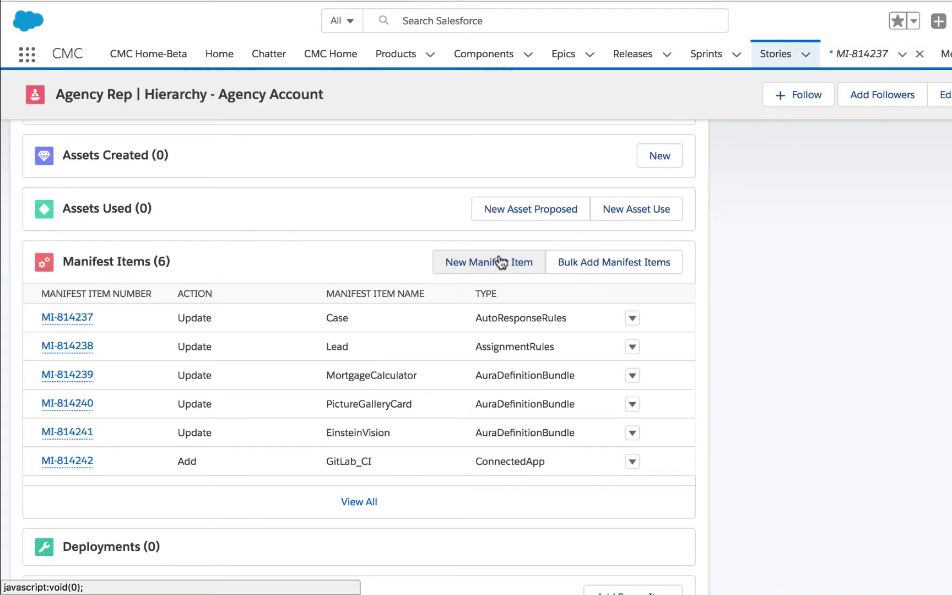
Step: Fill in a new manifest item for the story with type ApexClass, name HandlerFindAccount and action Update
left_click(501, 262)
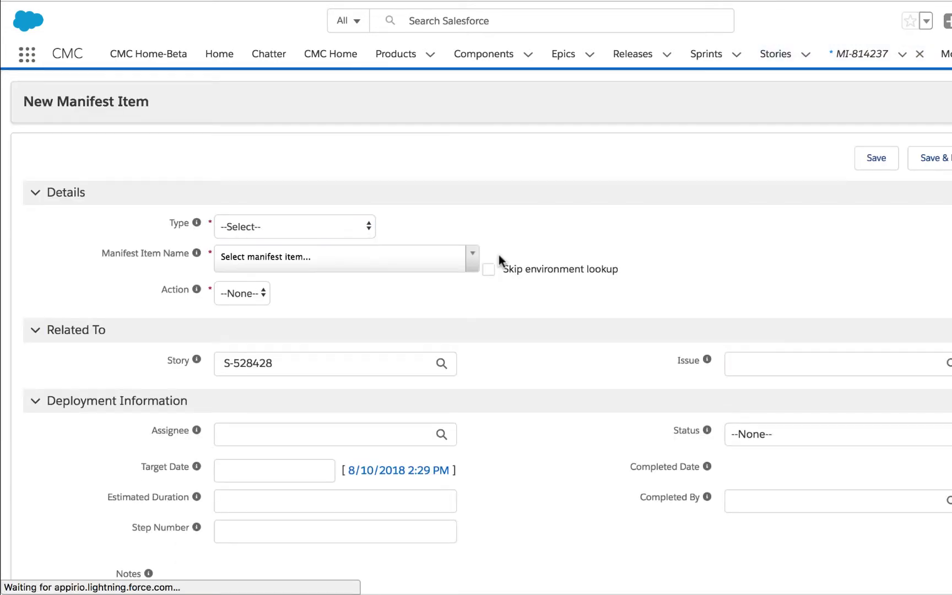
left_click(369, 228)
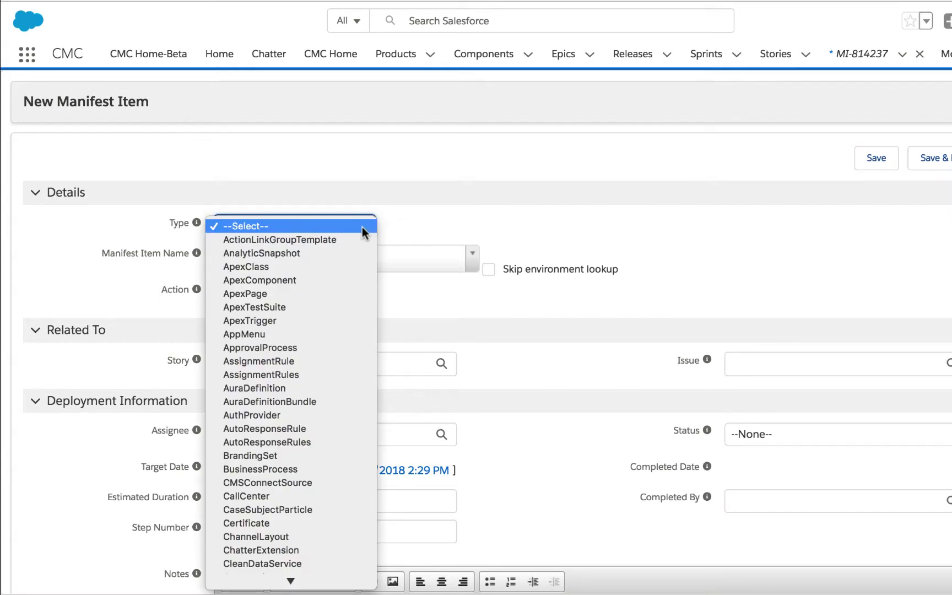
left_click(348, 265)
left_click(472, 261)
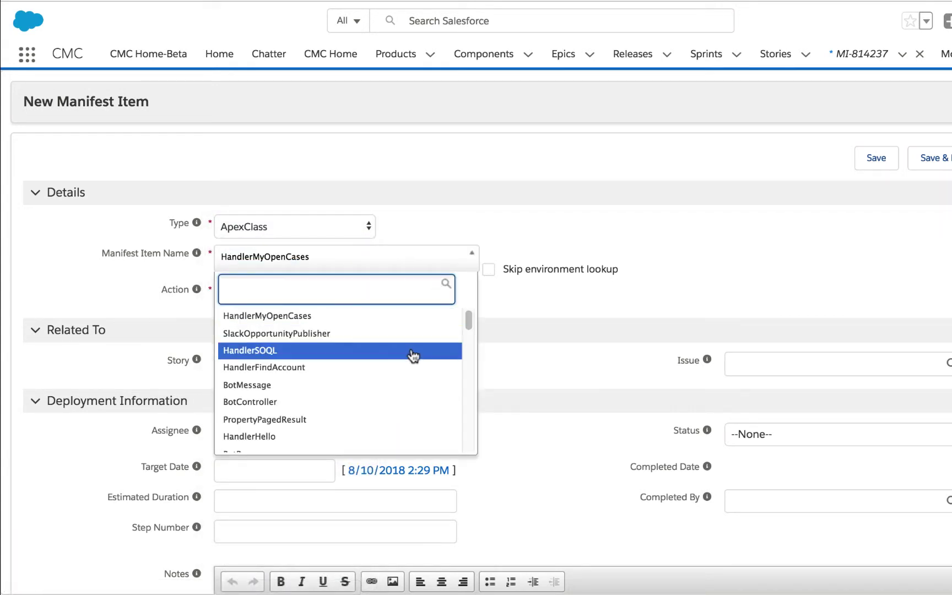
left_click(404, 368)
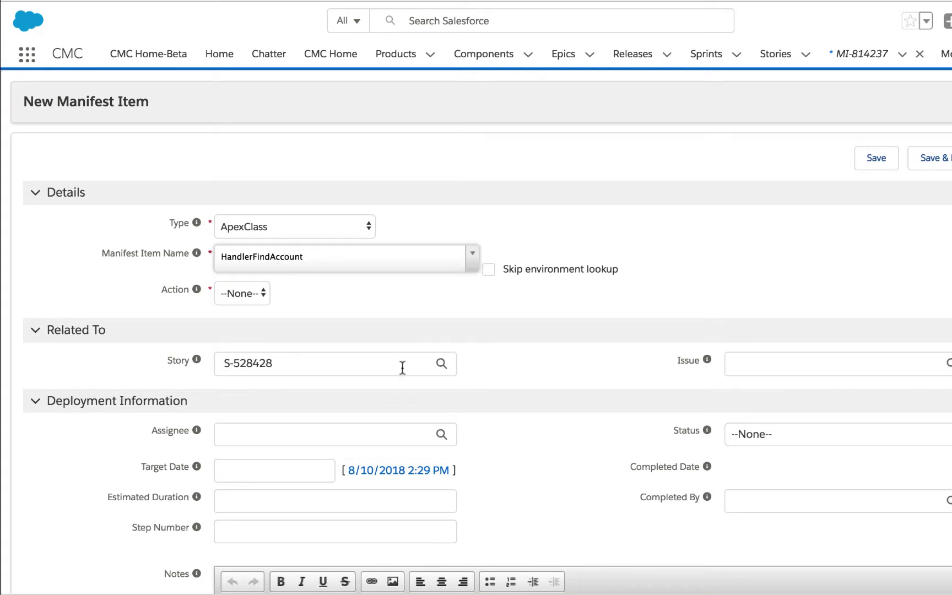
left_click(257, 293)
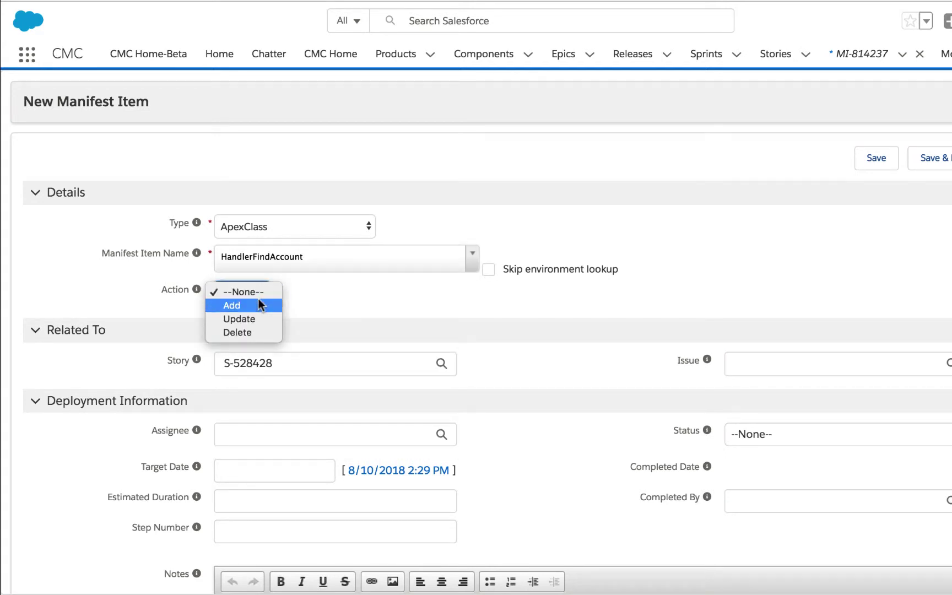
left_click(262, 319)
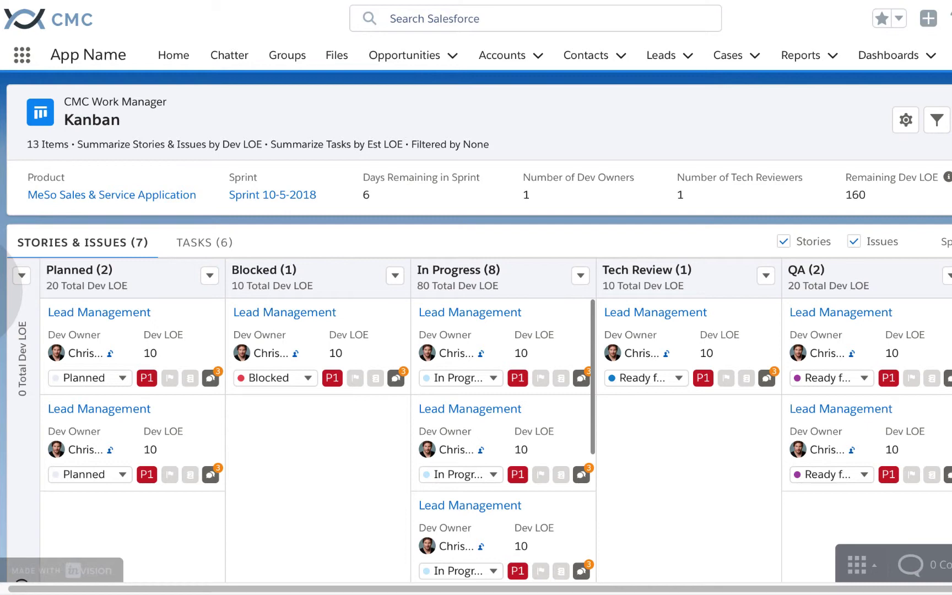
Step: Review the CMC Work Manager Kanban board's stories and issues by status for Sprint 10-5-2018
scroll(476, 297, "down", 3)
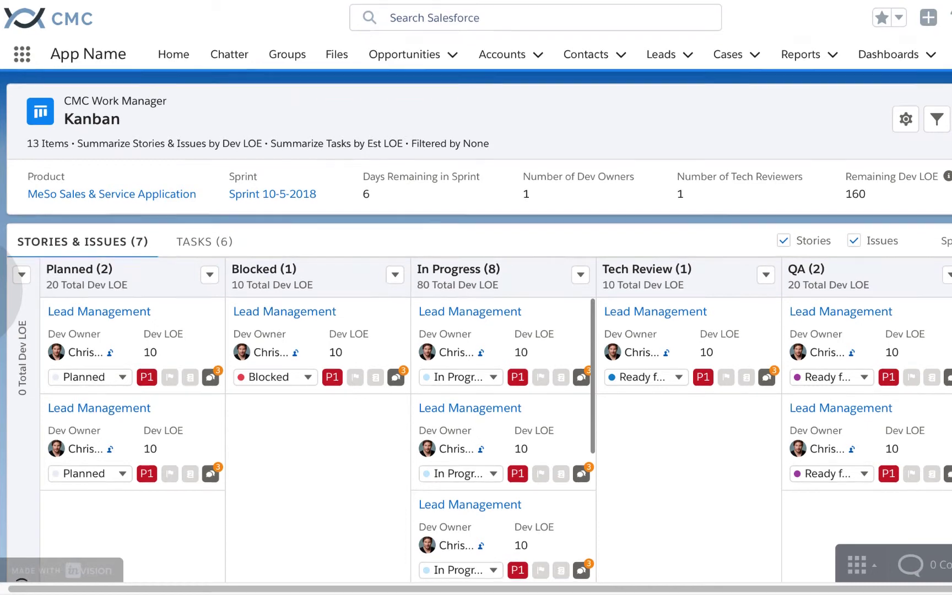
scroll(476, 298, "down", 2)
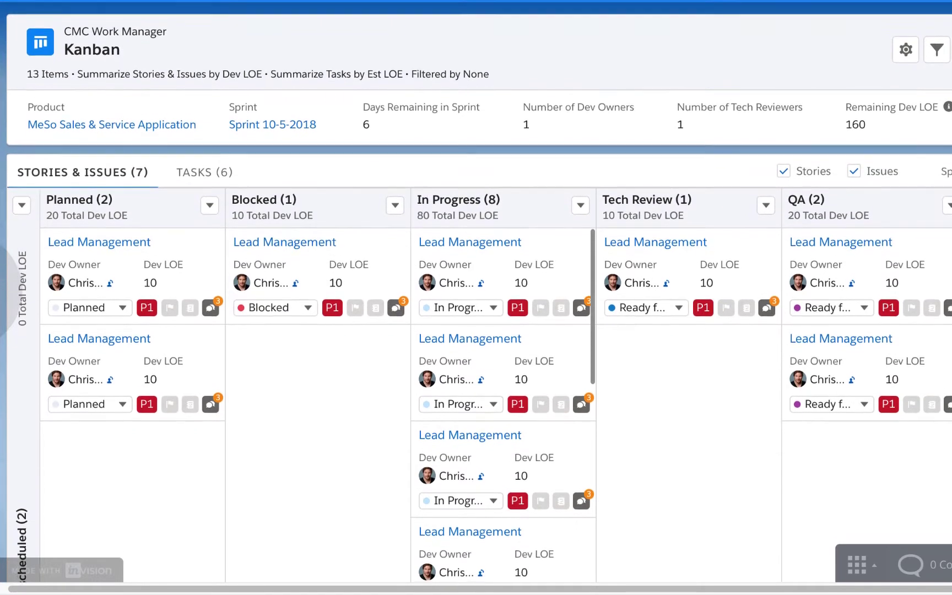